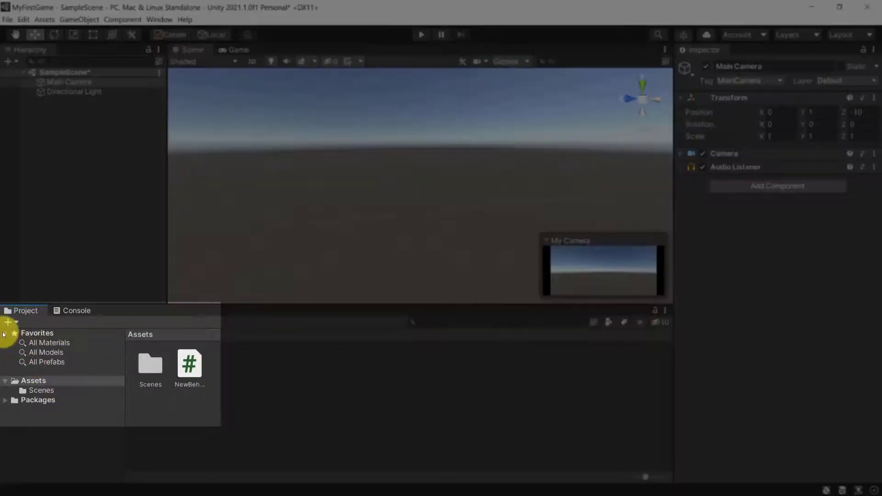
Browse the project's favorite searches for all materials, models and prefabs.
{"action": "left_click", "coordinate": [5, 333]}
{"action": "left_click", "coordinate": [5, 333]}
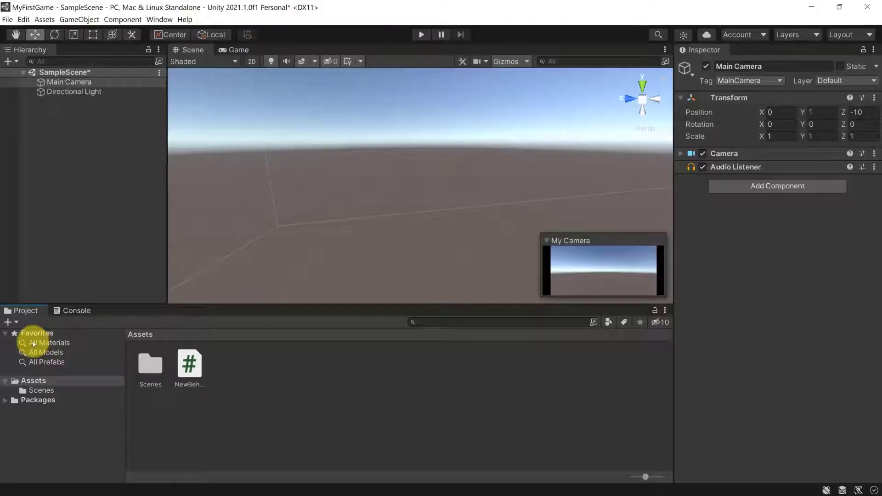
{"action": "left_click", "coordinate": [34, 344]}
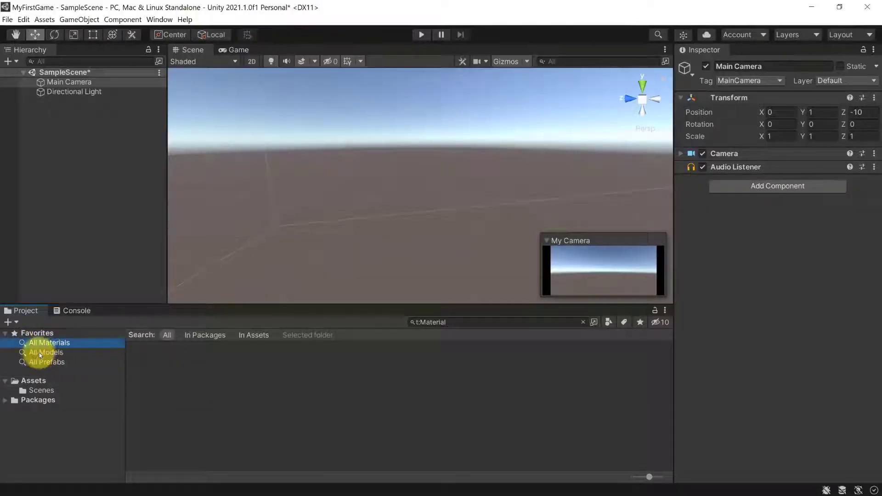
{"action": "left_click", "coordinate": [39, 353]}
{"action": "left_click", "coordinate": [46, 362]}
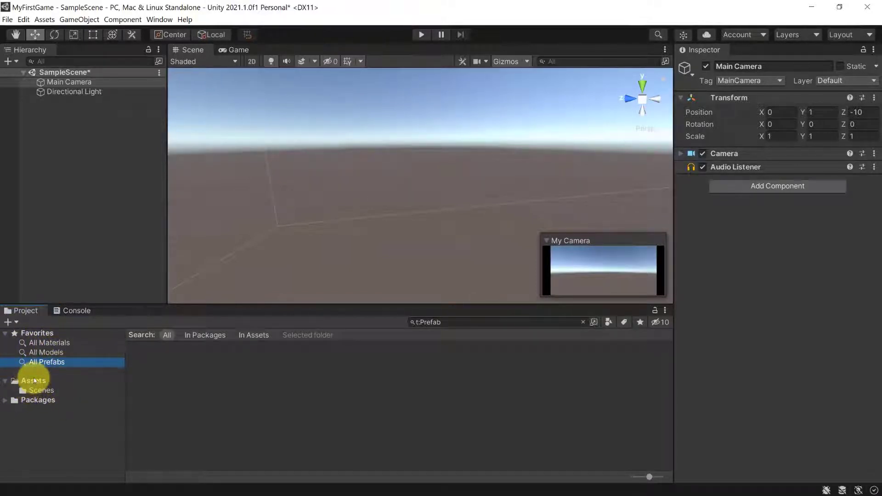
Show the contents of the Assets folder and inspect the NewBehaviourScript asset's code preview.
{"action": "left_click", "coordinate": [35, 381]}
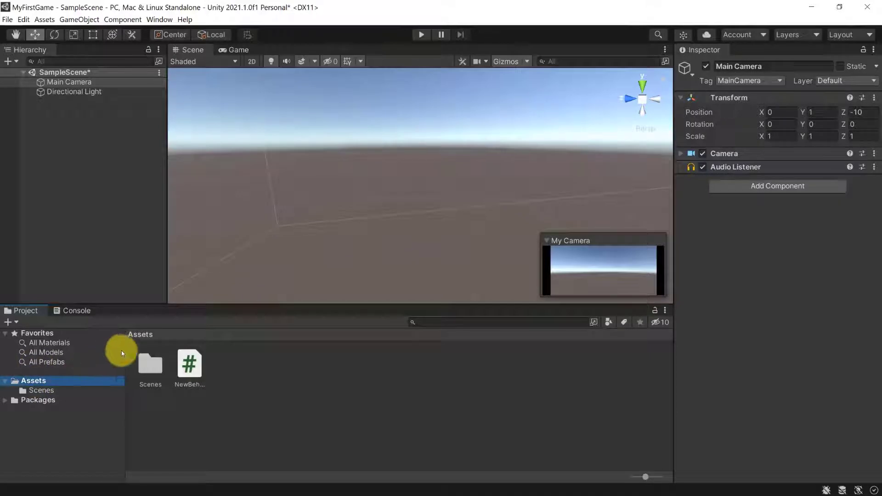
{"action": "left_click", "coordinate": [190, 362]}
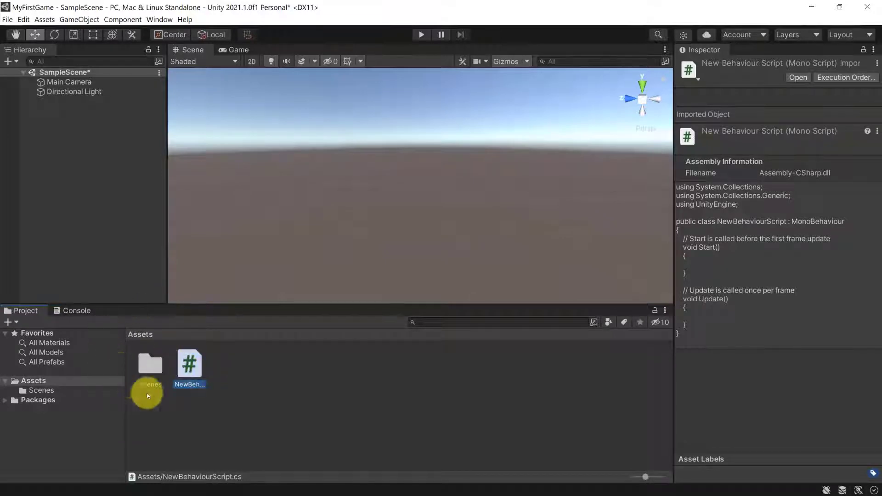
{"action": "left_click", "coordinate": [262, 384]}
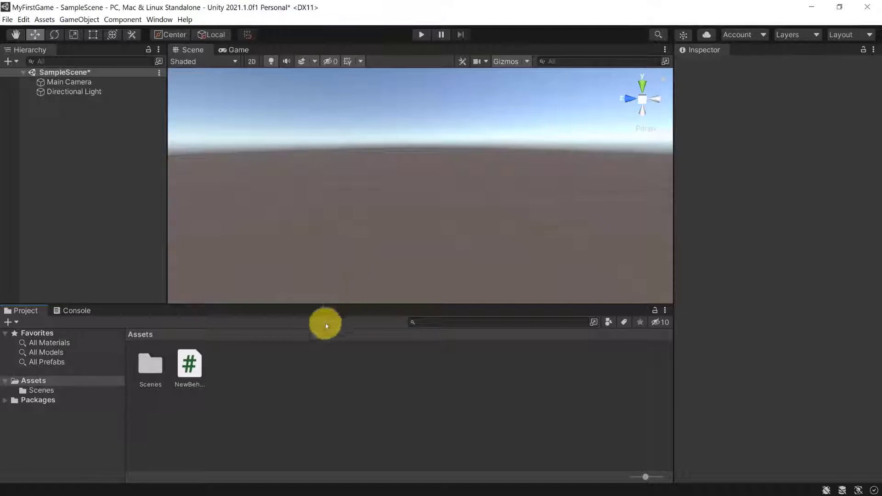
Open the Scenes folder in the project files and save the modified SampleScene.
{"action": "double_click", "coordinate": [149, 367]}
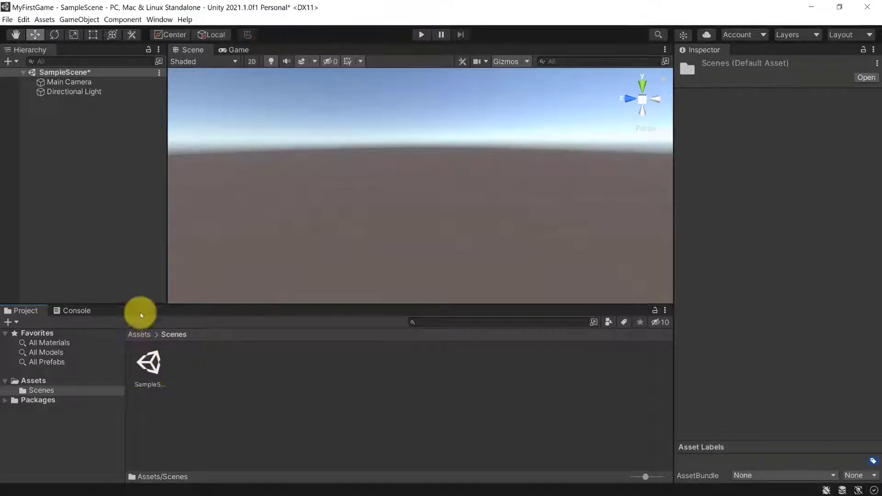
{"action": "left_click", "coordinate": [102, 163]}
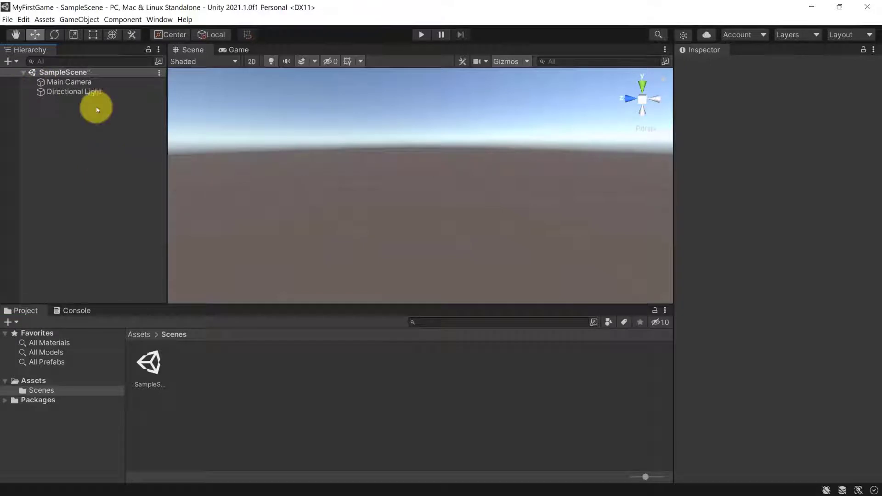
{"action": "key", "text": "ctrl+s"}
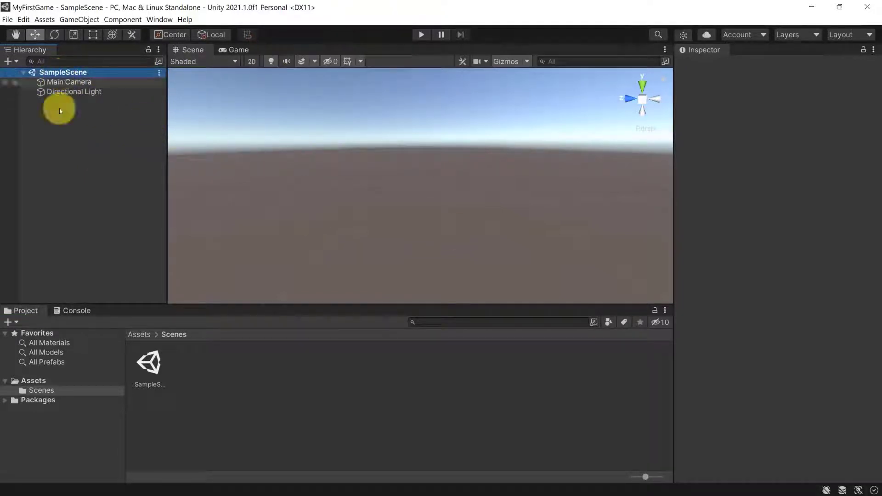
Inspect the SampleScene asset, the Assets folder and the installed packages in the Packages folder.
{"action": "left_click", "coordinate": [150, 353]}
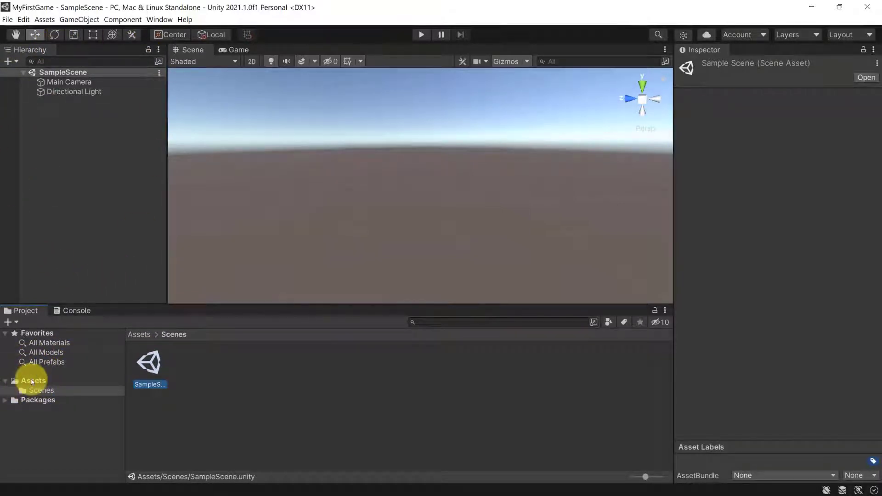
{"action": "left_click", "coordinate": [74, 380]}
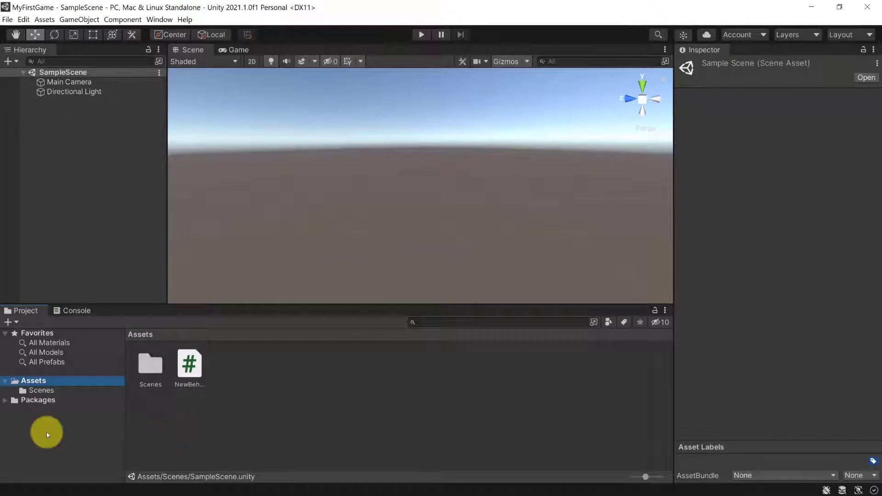
{"action": "left_click", "coordinate": [6, 402]}
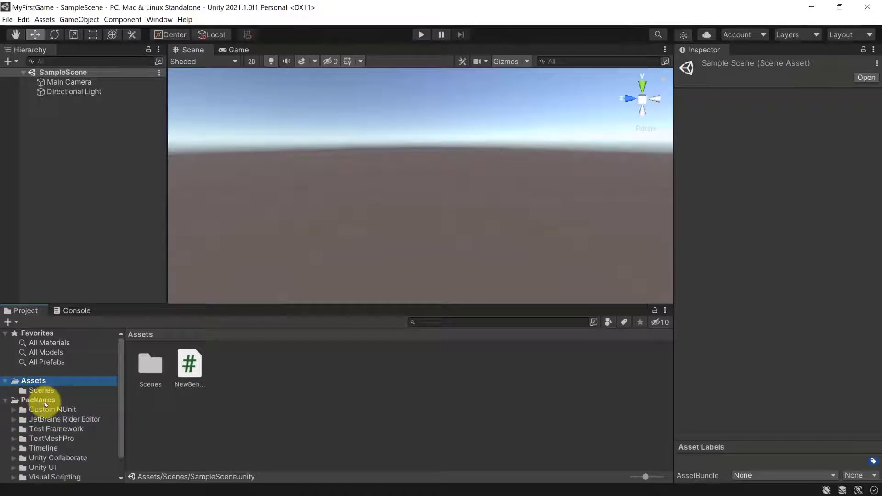
{"action": "left_click", "coordinate": [38, 401]}
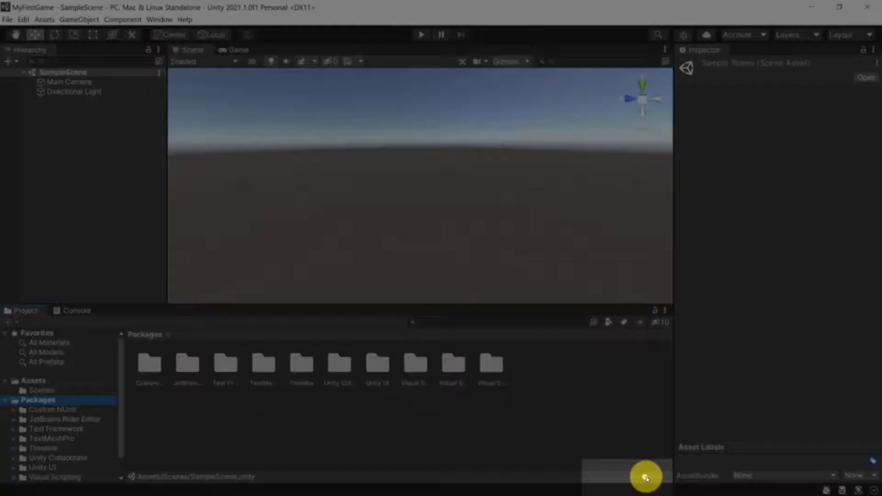
Shrink the project file icons to a plain list, collapse the Packages folder and show the Scenes folder.
{"action": "left_click_drag", "start_coordinate": [649, 477], "coordinate": [633, 479]}
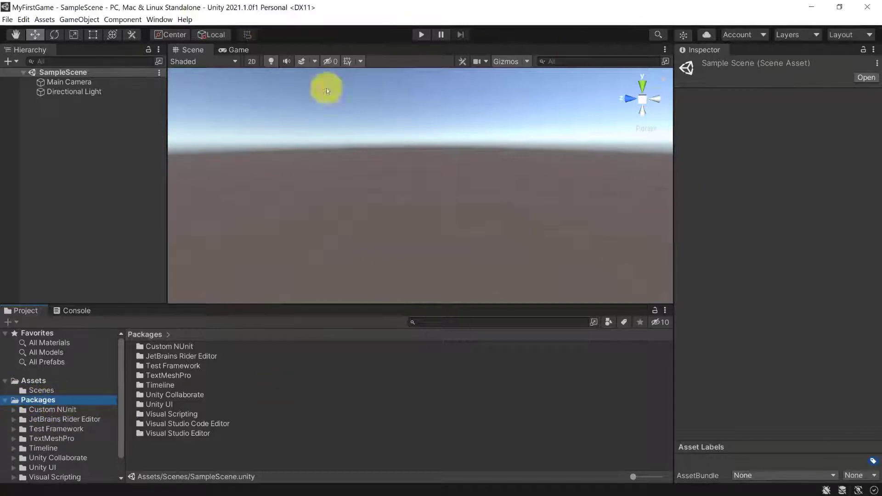
{"action": "left_click", "coordinate": [5, 400]}
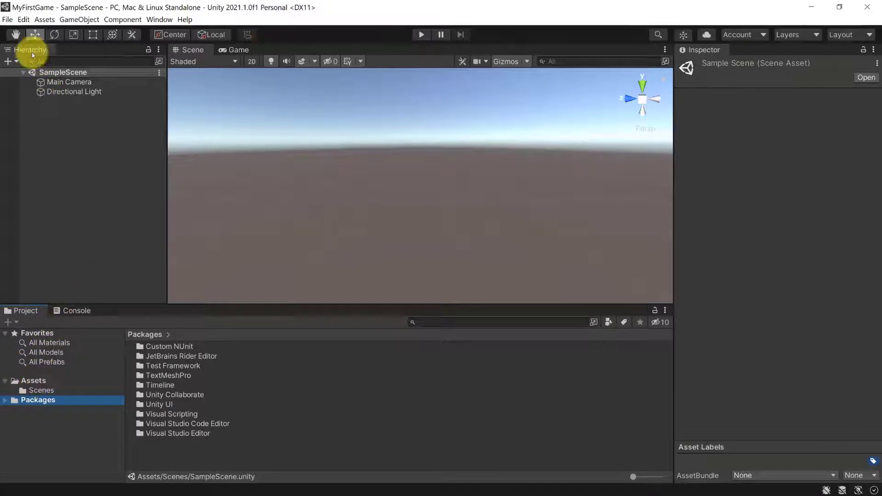
{"action": "left_click", "coordinate": [41, 390]}
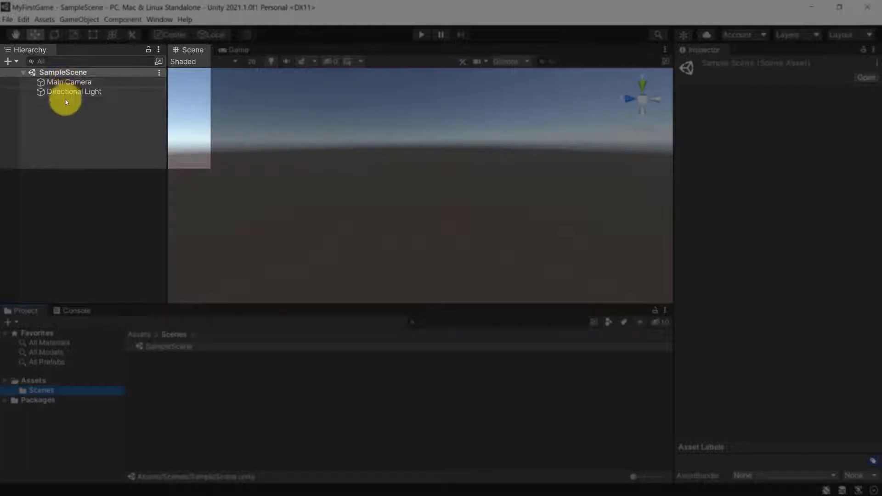
Examine the component settings of the Main Camera and Directional Light objects, expanding the Camera component.
{"action": "left_click", "coordinate": [66, 82]}
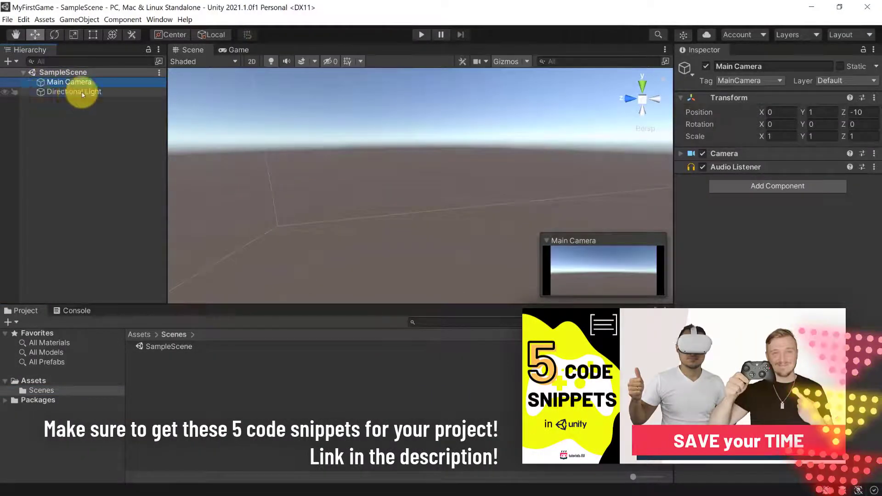
{"action": "left_click", "coordinate": [83, 93]}
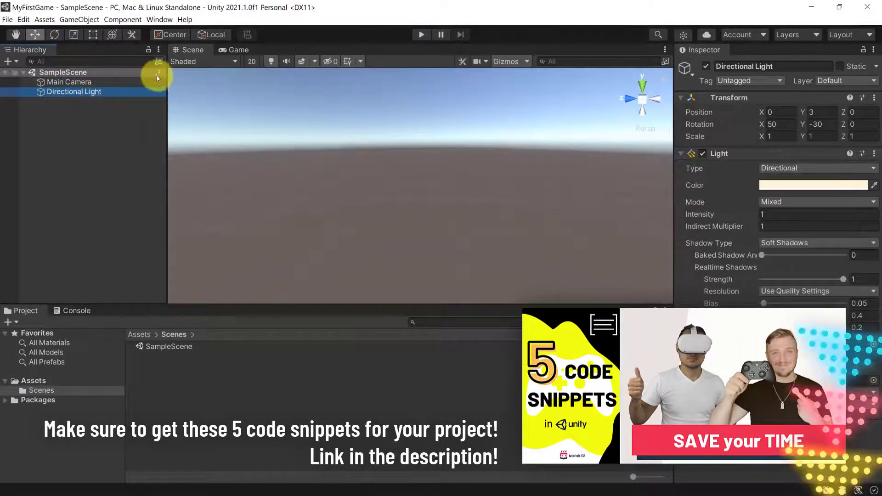
{"action": "left_click", "coordinate": [69, 83]}
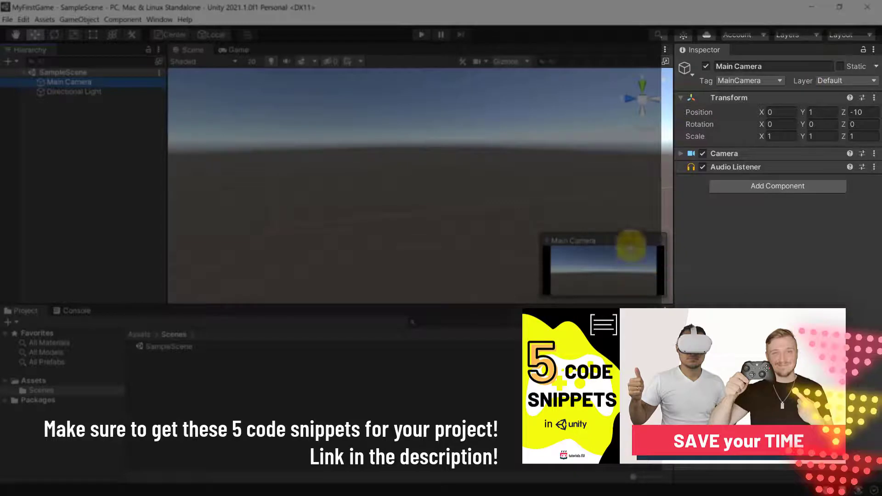
{"action": "left_click", "coordinate": [680, 153]}
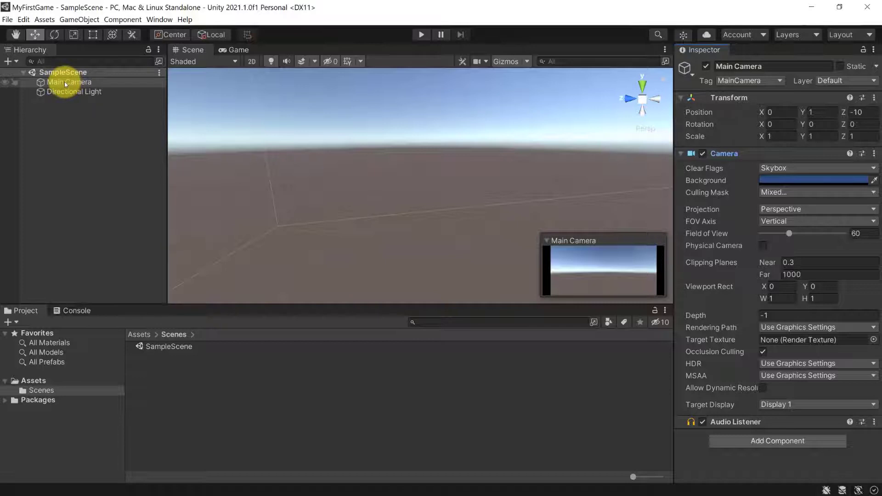
{"action": "left_click", "coordinate": [85, 93]}
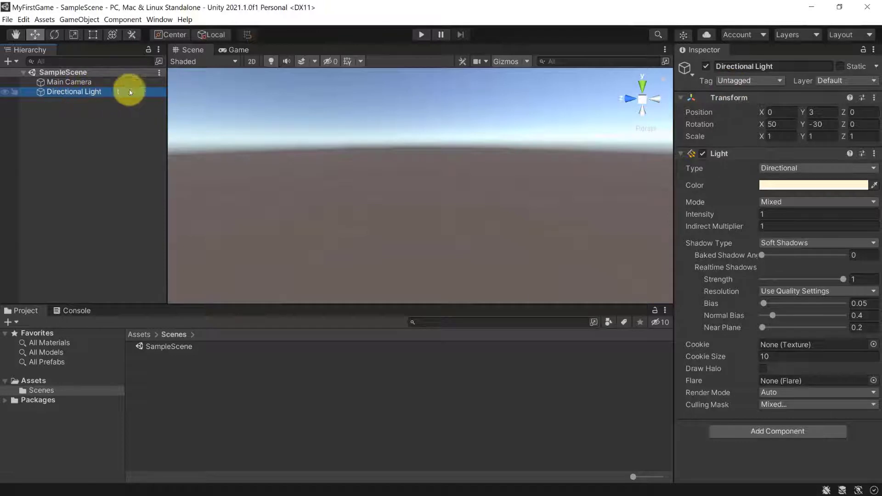
{"action": "left_click", "coordinate": [64, 81]}
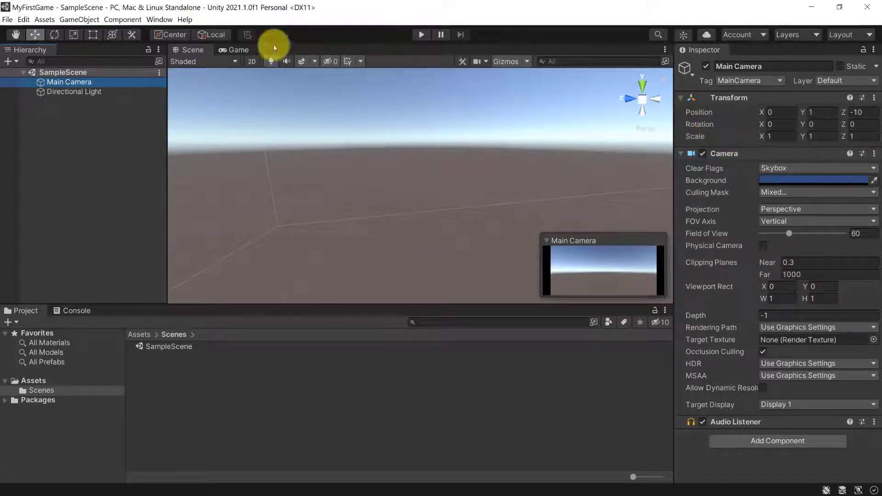
{"action": "left_click", "coordinate": [84, 138]}
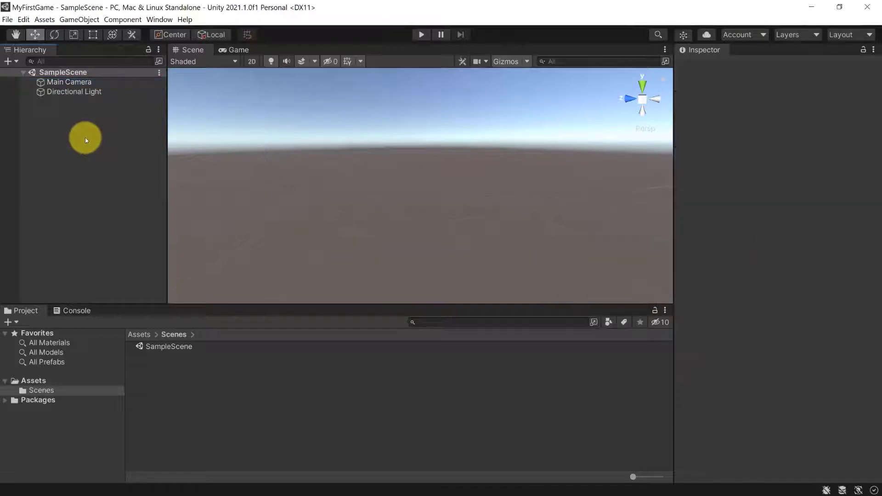
{"action": "left_click", "coordinate": [62, 82]}
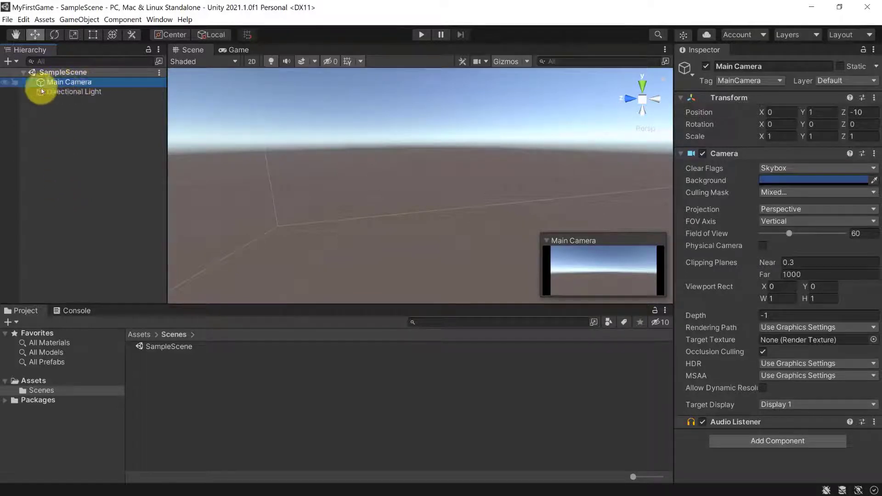
{"action": "left_click", "coordinate": [82, 122]}
{"action": "left_click", "coordinate": [65, 86]}
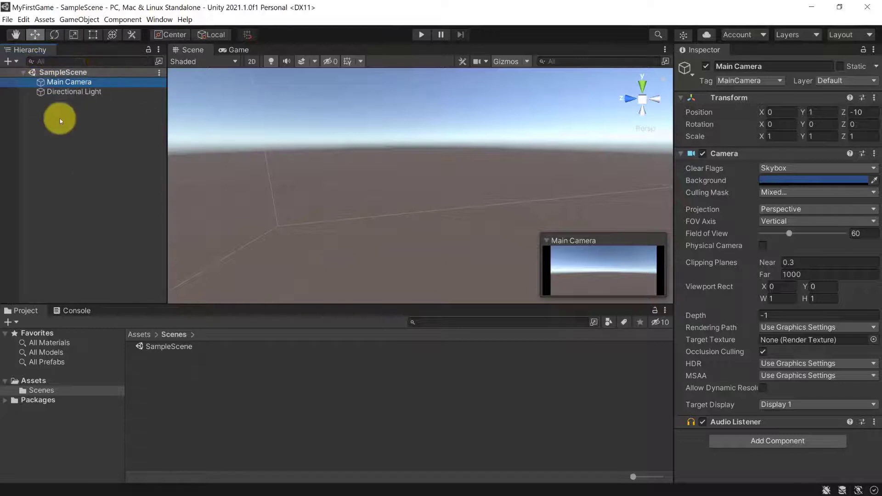
{"action": "left_click", "coordinate": [63, 84]}
{"action": "left_click", "coordinate": [77, 87]}
{"action": "left_click", "coordinate": [69, 83]}
{"action": "right_click", "coordinate": [73, 83]}
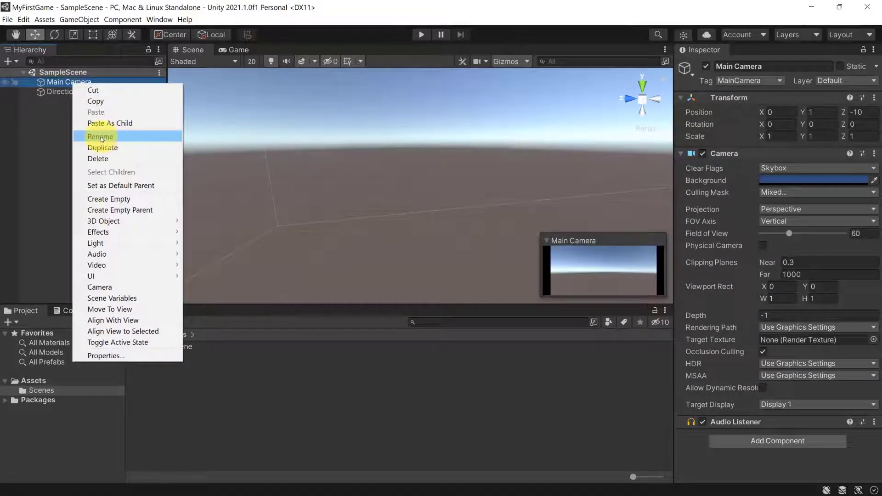
{"action": "left_click", "coordinate": [101, 137]}
{"action": "left_click", "coordinate": [85, 87]}
{"action": "left_click", "coordinate": [75, 83]}
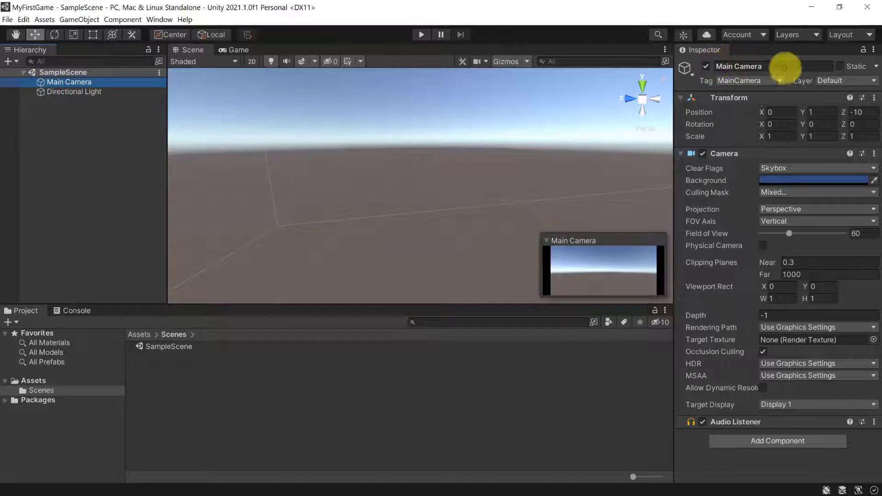
Rename the Main Camera object as My Camera.
{"action": "left_click", "coordinate": [723, 66]}
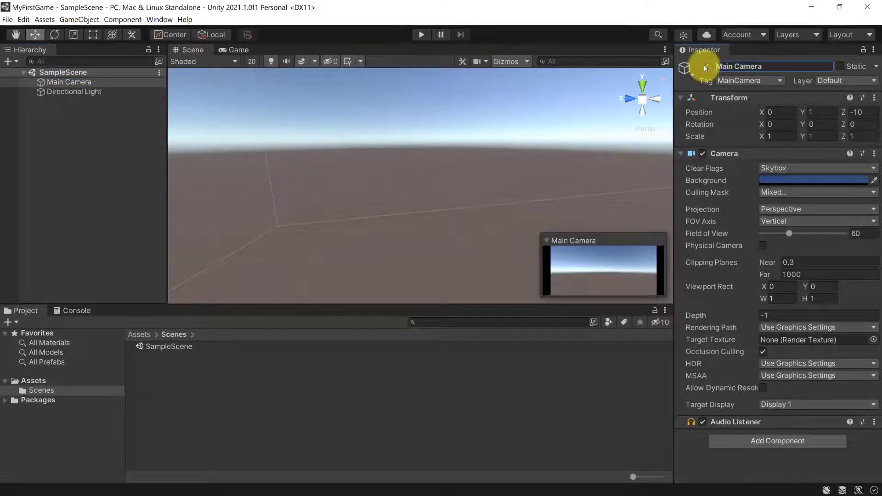
{"action": "double_click", "coordinate": [721, 66]}
{"action": "type", "text": "Mz"}
{"action": "key", "text": "Return"}
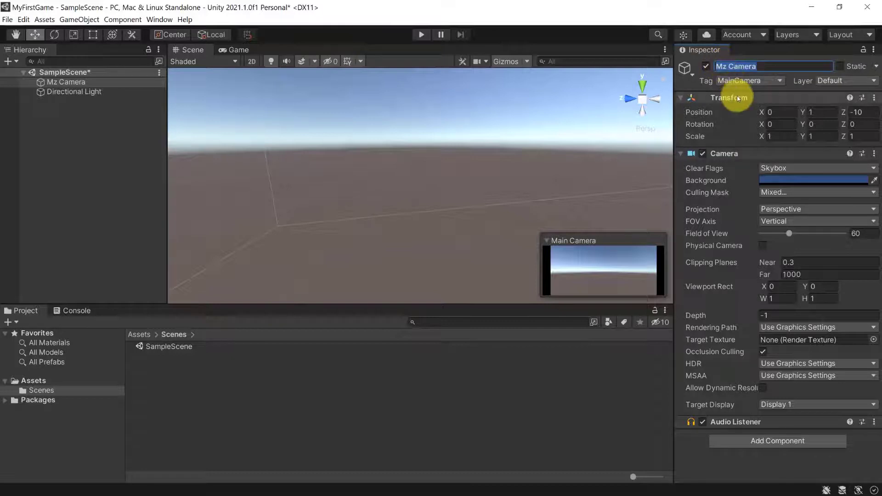
{"action": "key", "text": "BackSpace"}
{"action": "type", "text": "y"}
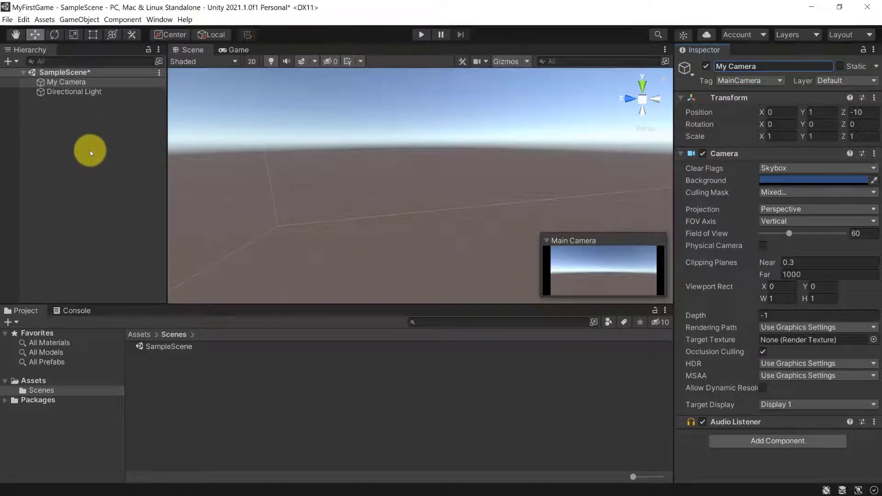
Reload SampleScene from the Scenes folder, discarding its unsaved changes.
{"action": "double_click", "coordinate": [169, 348]}
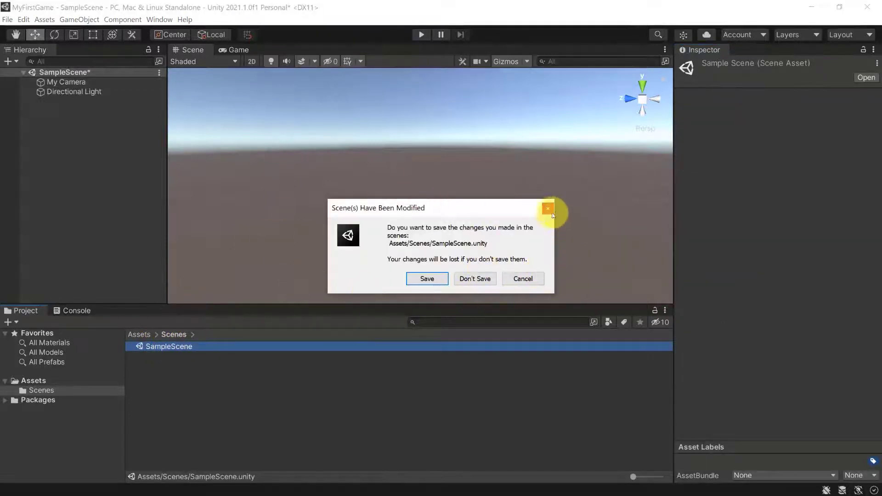
{"action": "left_click", "coordinate": [486, 284]}
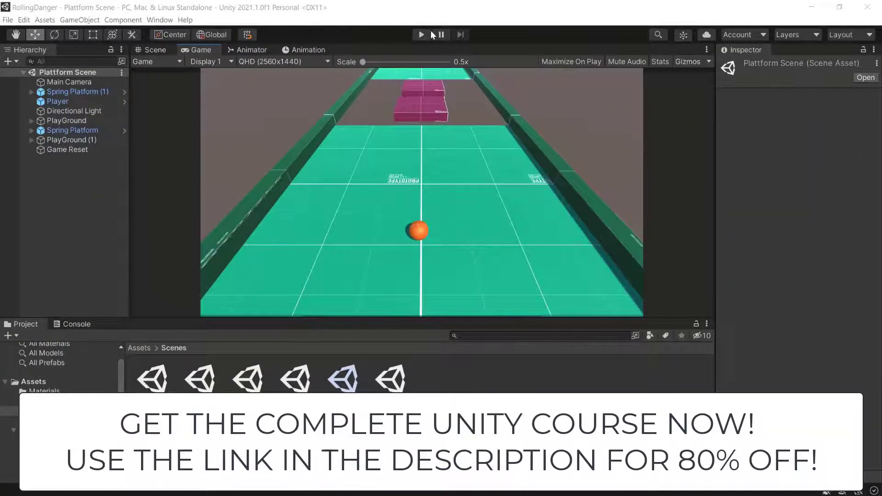
Play-test Plattform Scene in the RollingDanger project, rolling the orange ball forward across the platforms.
{"action": "left_click", "coordinate": [420, 35]}
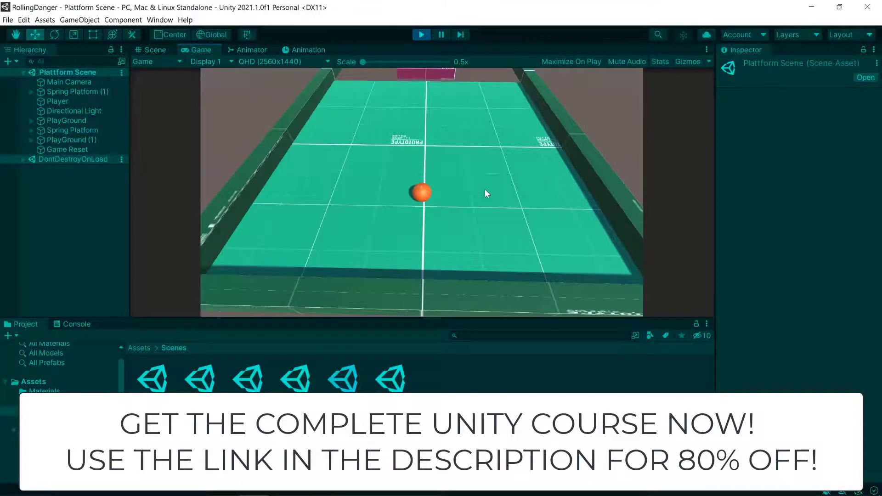
{"action": "key", "text": "w"}
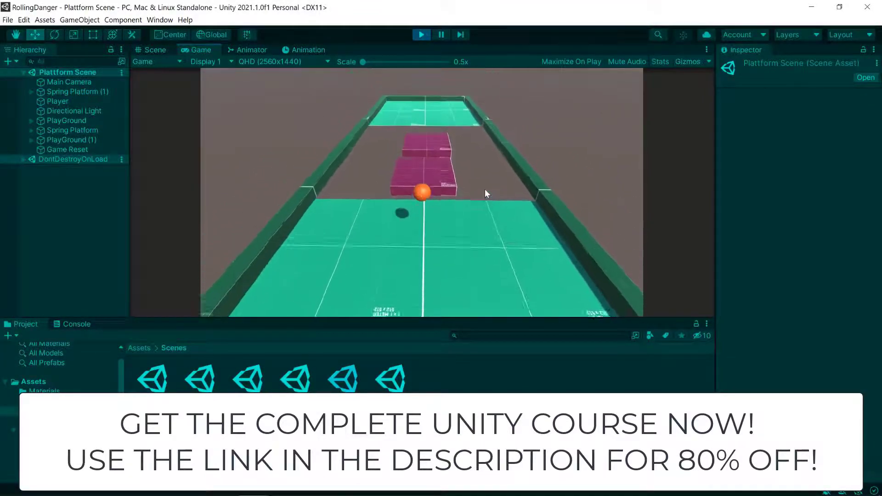
{"action": "key", "text": "w"}
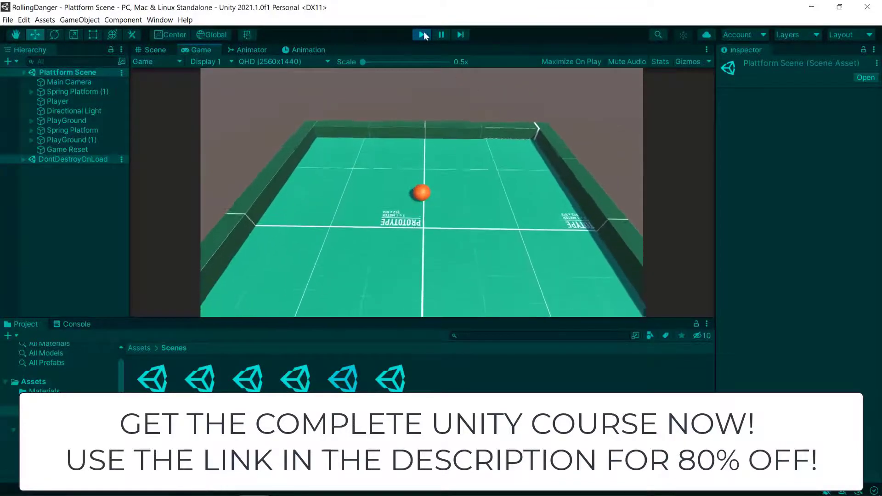
Play-test the SpaceInvaders Clone and FruitNinja projects, moving the character sideways and slicing the fruit.
{"action": "key", "text": "ctrl+p"}
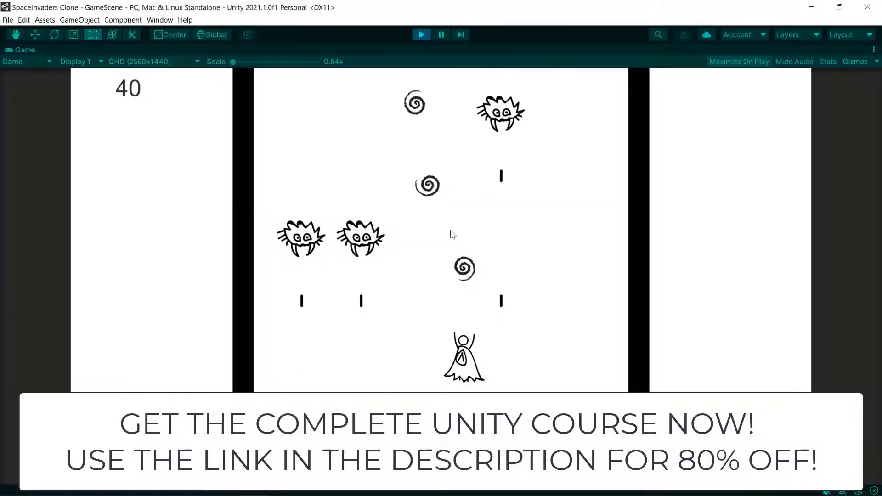
{"action": "key", "text": "Right"}
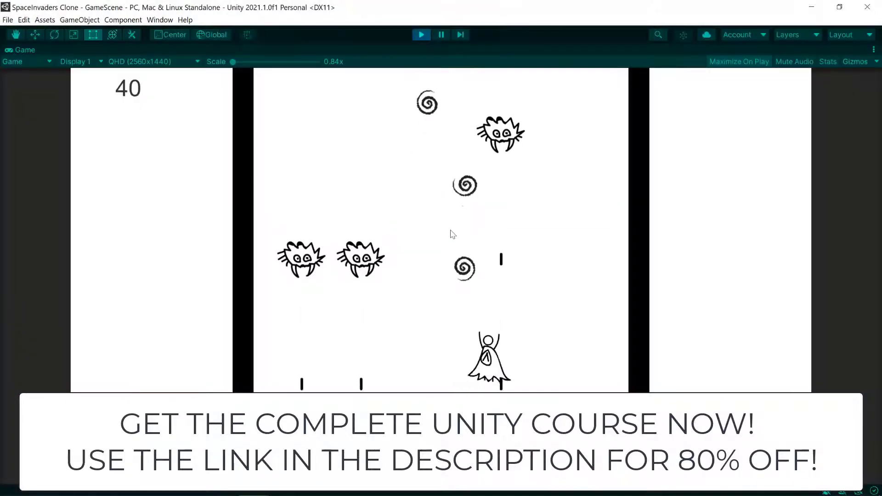
{"action": "key", "text": "Left"}
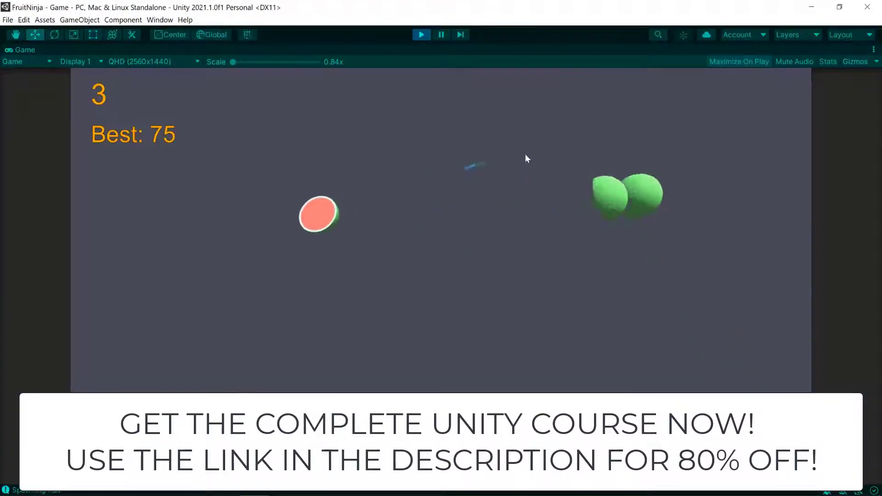
{"action": "mouse_move", "coordinate": [525, 156]}
{"action": "left_mouse_down"}
{"action": "mouse_move", "coordinate": [454, 202]}
{"action": "mouse_move", "coordinate": [424, 306]}
{"action": "mouse_move", "coordinate": [362, 252]}
{"action": "mouse_move", "coordinate": [397, 76]}
{"action": "mouse_move", "coordinate": [467, 217]}
{"action": "mouse_move", "coordinate": [682, 223]}
{"action": "mouse_move", "coordinate": [772, 174]}
{"action": "mouse_move", "coordinate": [273, 198]}
{"action": "mouse_move", "coordinate": [221, 129]}
{"action": "mouse_move", "coordinate": [722, 208]}
{"action": "mouse_move", "coordinate": [635, 233]}
{"action": "mouse_move", "coordinate": [690, 247]}
{"action": "mouse_move", "coordinate": [587, 244]}
{"action": "mouse_move", "coordinate": [557, 216]}
{"action": "mouse_move", "coordinate": [618, 242]}
{"action": "mouse_move", "coordinate": [349, 203]}
{"action": "mouse_move", "coordinate": [78, 211]}
{"action": "left_mouse_up"}
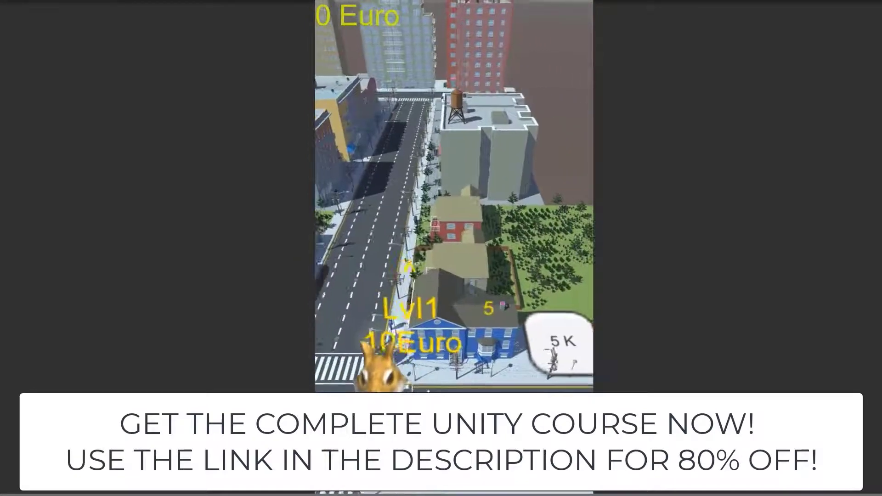
{"action": "left_click", "coordinate": [528, 321]}
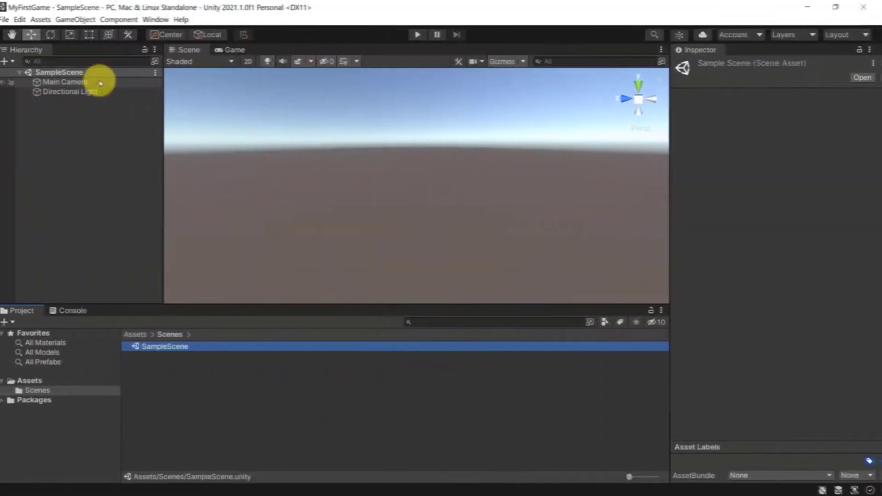
Add a Sphere 3D object to SampleScene in the MyFirstGame project.
{"action": "left_click", "coordinate": [100, 83]}
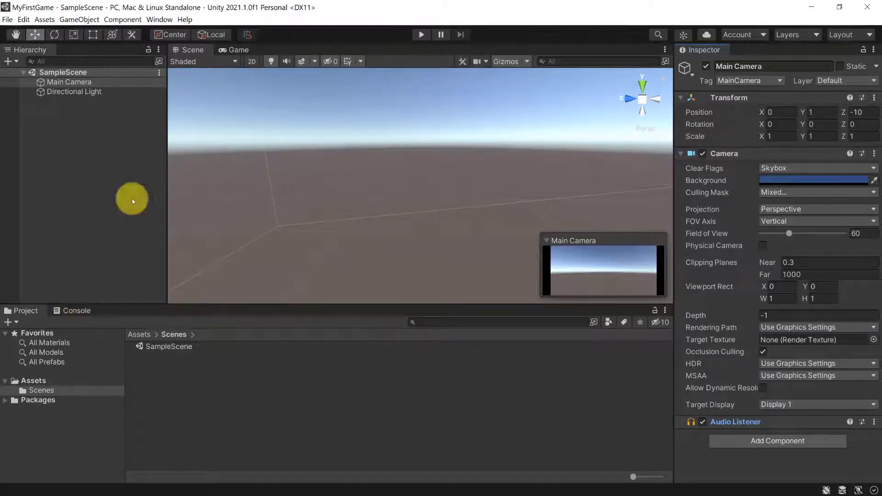
{"action": "left_click", "coordinate": [106, 152]}
{"action": "right_click", "coordinate": [85, 147]}
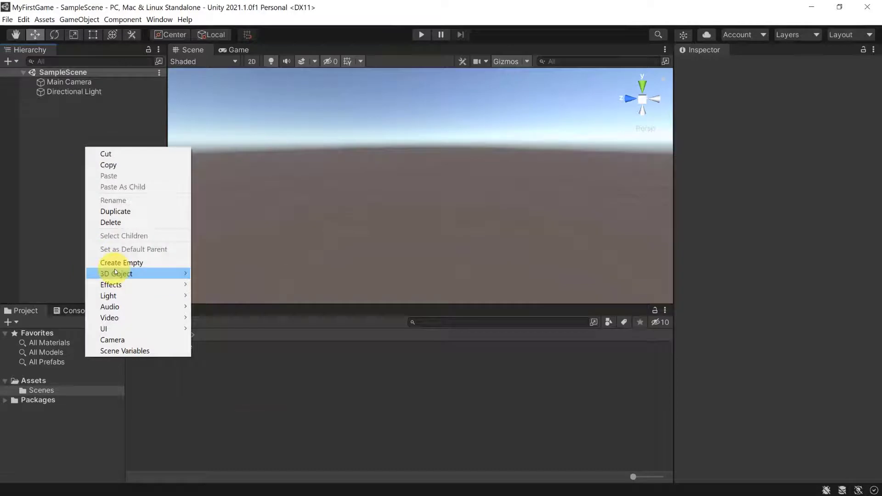
{"action": "mouse_move", "coordinate": [114, 274]}
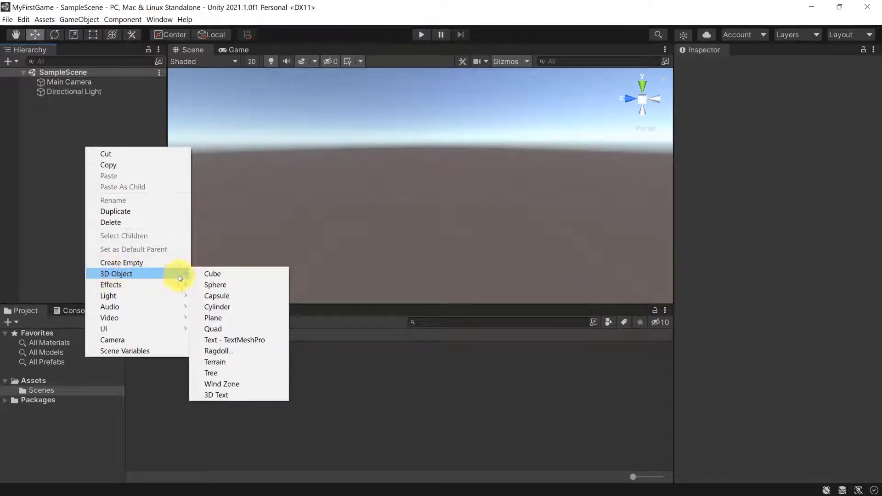
{"action": "left_click", "coordinate": [225, 285]}
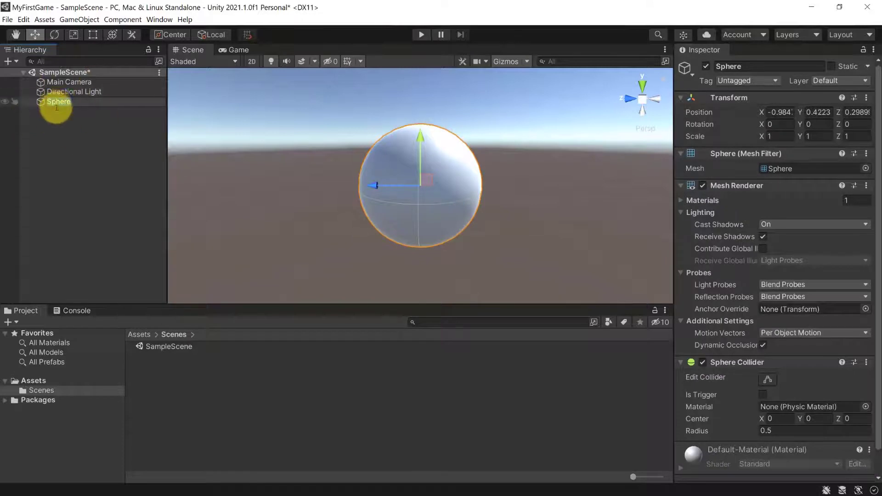
Rename the new sphere object as Player.
{"action": "left_click", "coordinate": [69, 102]}
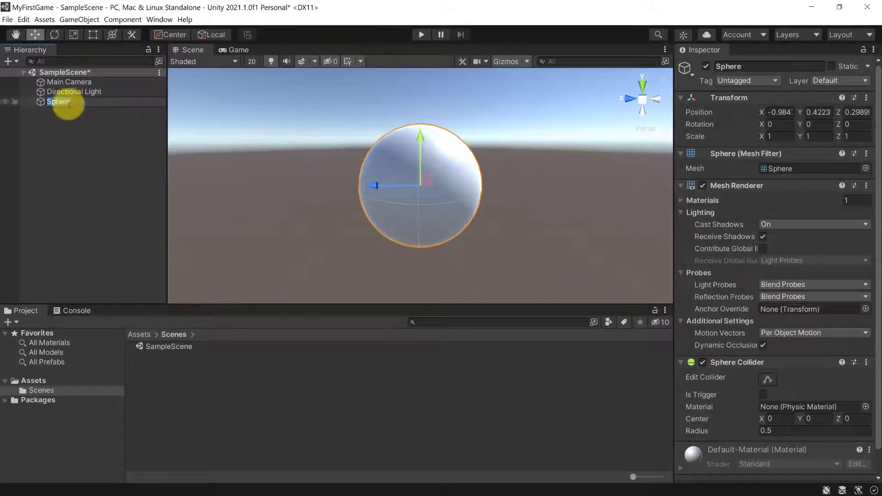
{"action": "key", "text": "Return"}
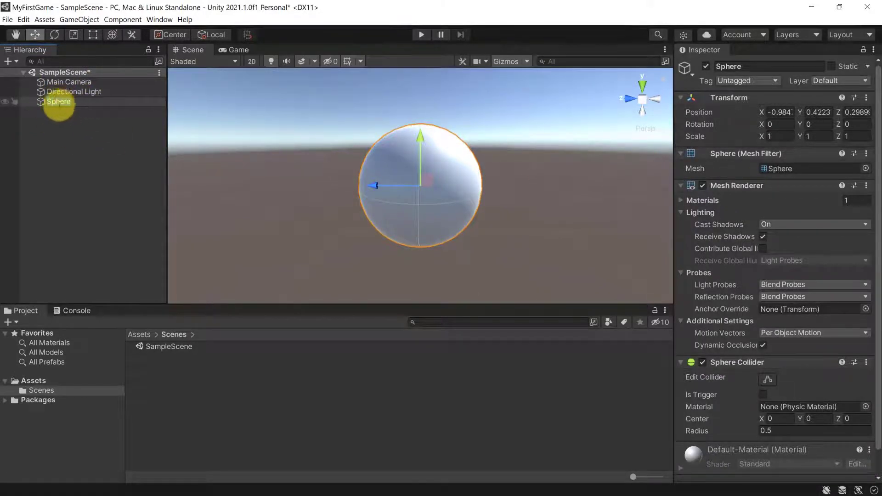
{"action": "left_click", "coordinate": [60, 103]}
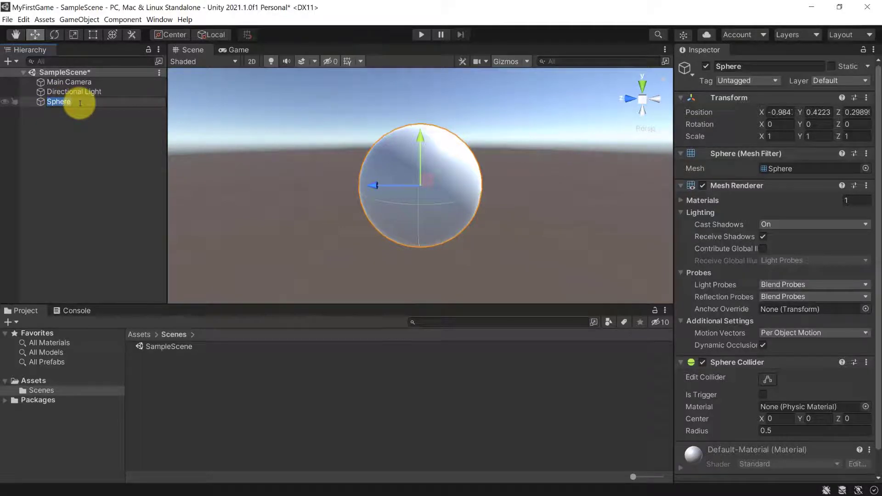
{"action": "type", "text": "Player"}
{"action": "key", "text": "Return"}
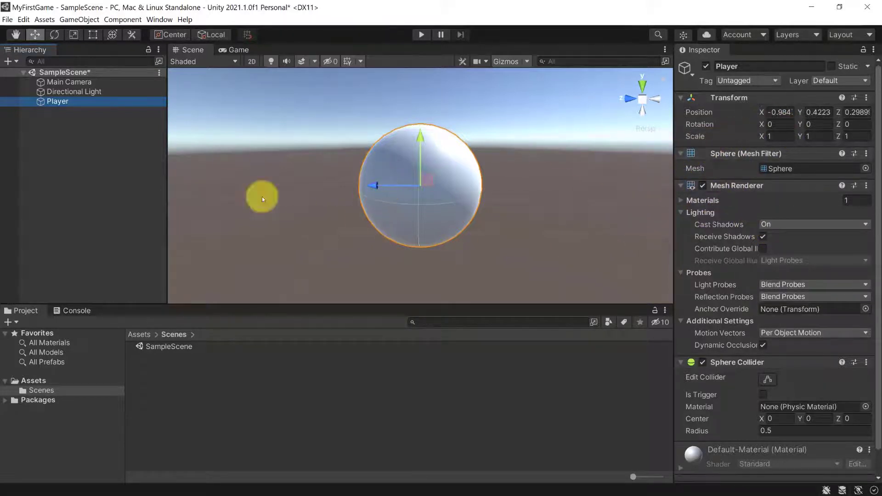
Reset the position of the Player sphere's Transform to 0, 0, 0.
{"action": "left_click", "coordinate": [786, 111]}
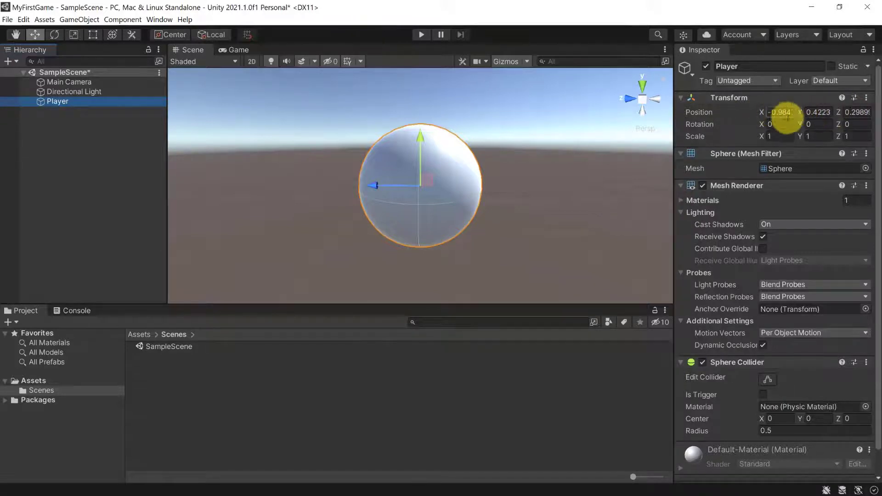
{"action": "scroll", "coordinate": [400, 186], "scroll_direction": "down", "scroll_amount": 5}
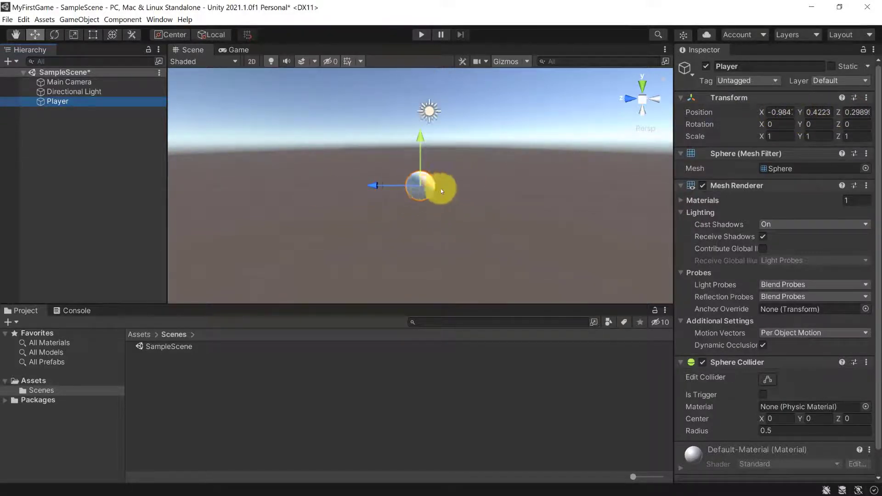
{"action": "left_click_drag", "start_coordinate": [490, 161], "coordinate": [530, 167], "text": "alt"}
{"action": "left_click_drag", "start_coordinate": [456, 171], "coordinate": [356, 148], "text": "alt"}
{"action": "scroll", "coordinate": [448, 161], "scroll_direction": "up", "scroll_amount": 3}
{"action": "scroll", "coordinate": [463, 130], "scroll_direction": "down", "scroll_amount": 3}
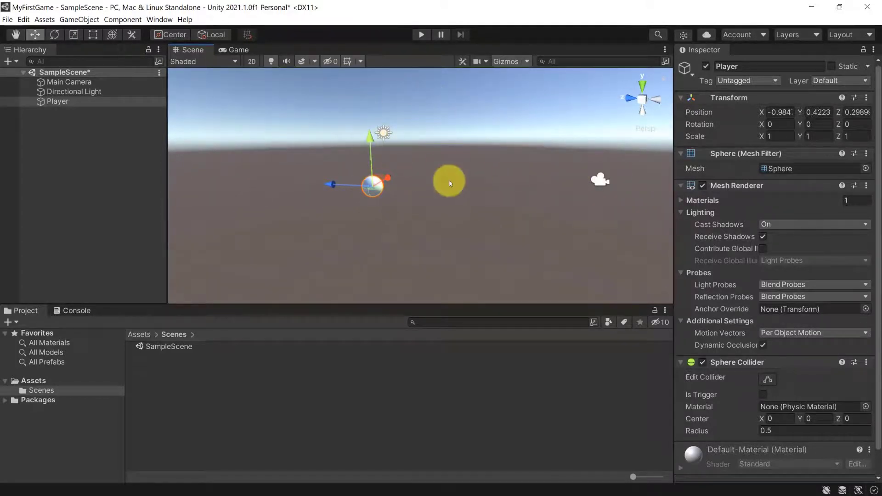
{"action": "left_click", "coordinate": [866, 97]}
{"action": "left_click", "coordinate": [792, 110]}
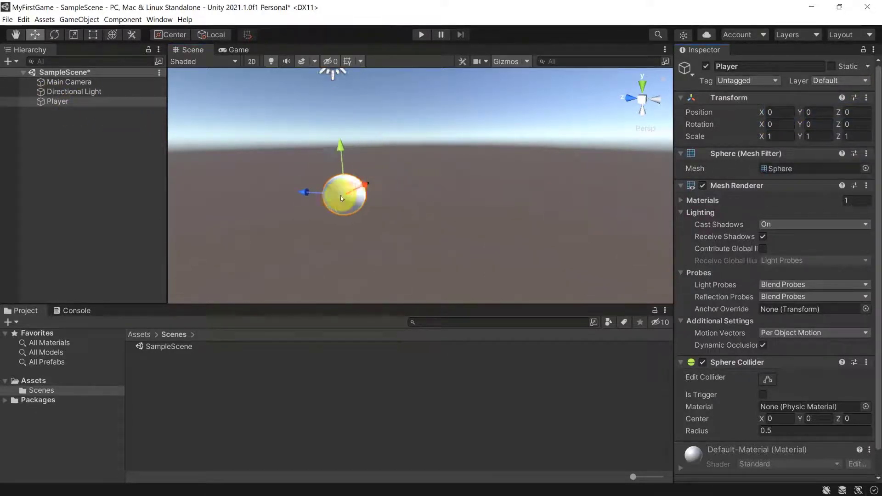
{"action": "scroll", "coordinate": [341, 194], "scroll_direction": "up", "scroll_amount": 3}
Add a Plane 3D object to the scene and reset its Transform position to 0, 0, 0.
{"action": "left_click", "coordinate": [82, 152]}
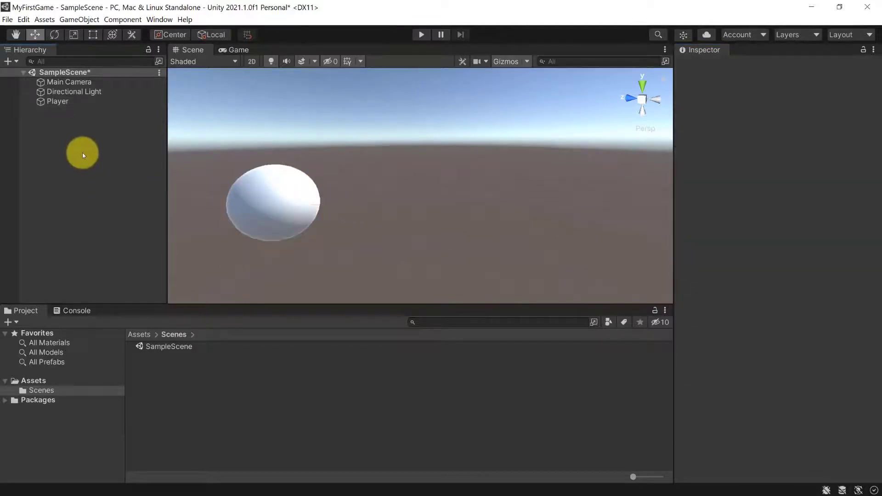
{"action": "right_click", "coordinate": [82, 152]}
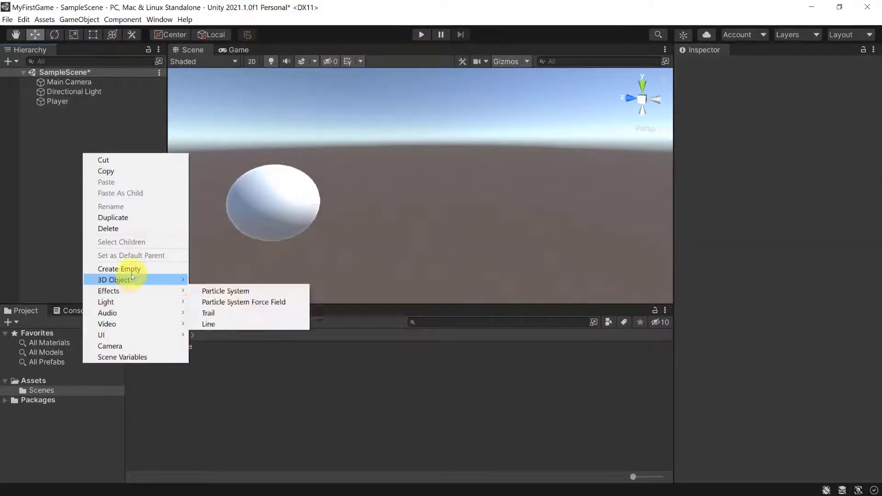
{"action": "mouse_move", "coordinate": [129, 280]}
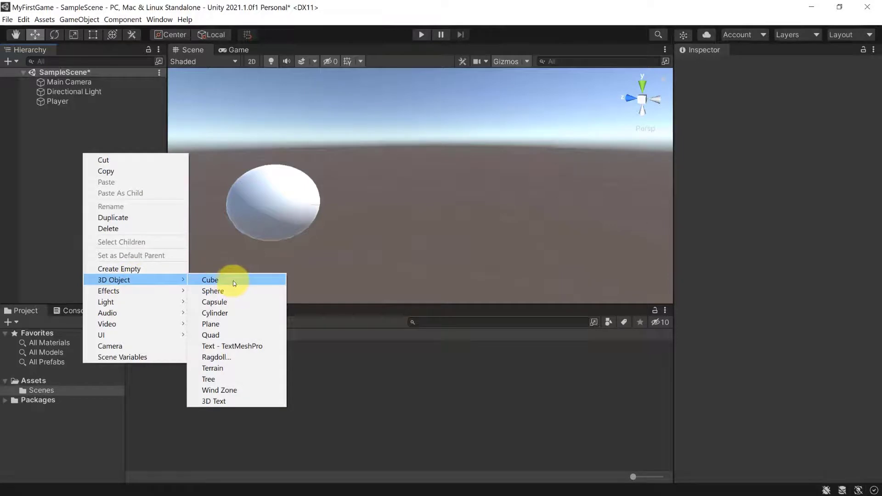
{"action": "left_click", "coordinate": [214, 325]}
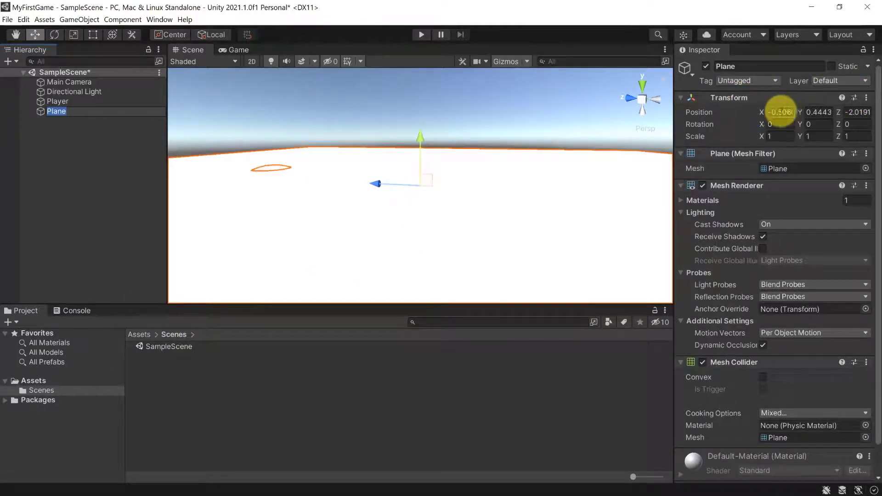
{"action": "left_click", "coordinate": [865, 97]}
{"action": "left_click", "coordinate": [800, 110]}
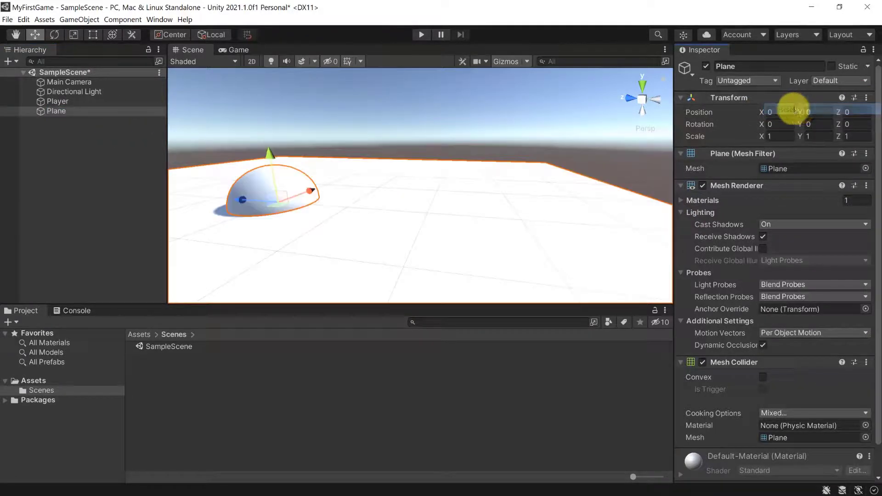
{"action": "left_click_drag", "start_coordinate": [282, 209], "coordinate": [445, 150], "text": "alt"}
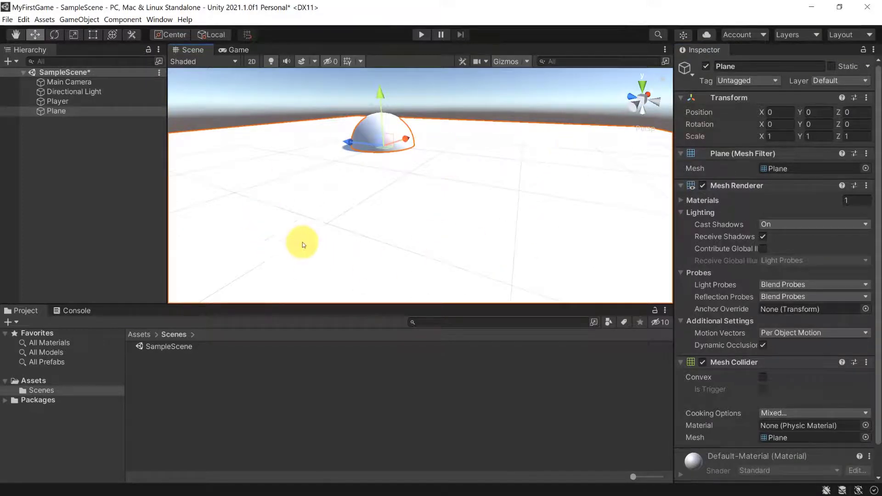
Raise the Player sphere above the plane and set its Y position to 0.5.
{"action": "left_click", "coordinate": [57, 100]}
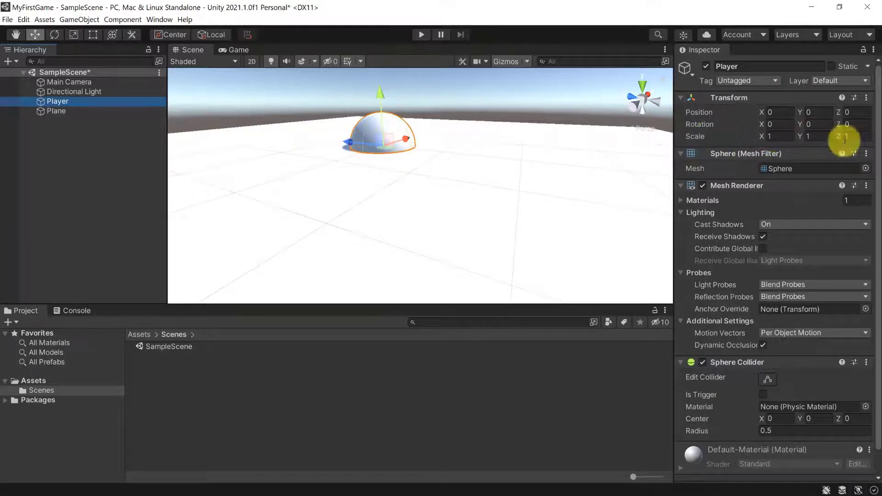
{"action": "left_click_drag", "start_coordinate": [380, 101], "coordinate": [381, 62]}
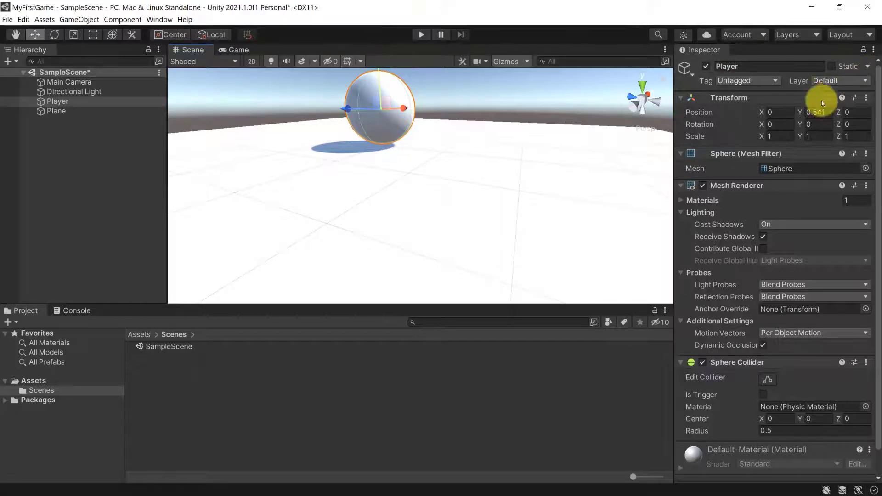
{"action": "left_click", "coordinate": [815, 113]}
{"action": "type", "text": "-"}
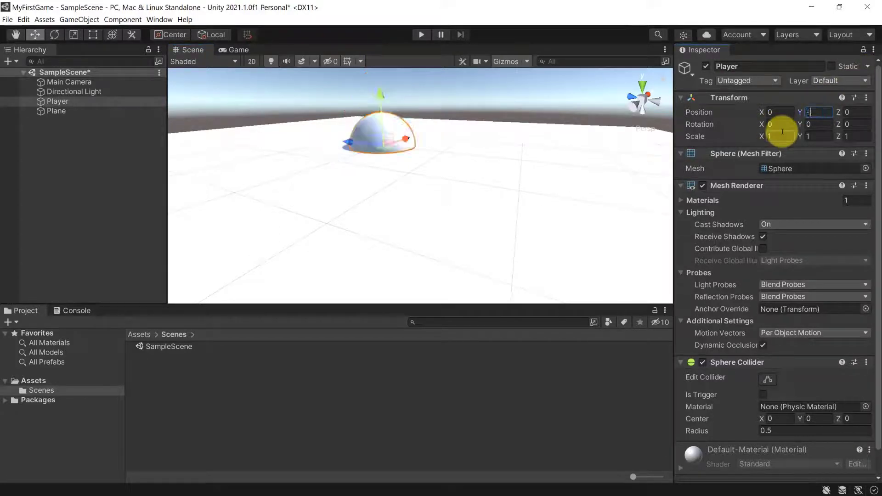
{"action": "type", "text": ".5"}
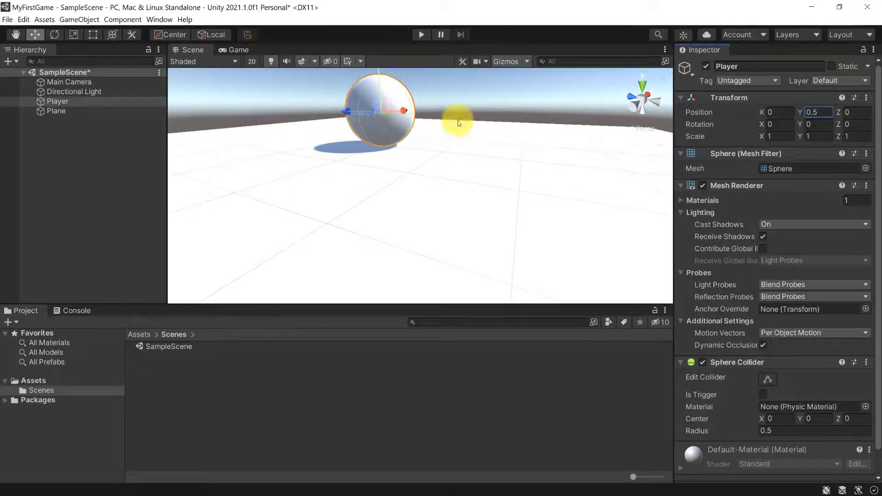
{"action": "left_click", "coordinate": [816, 114]}
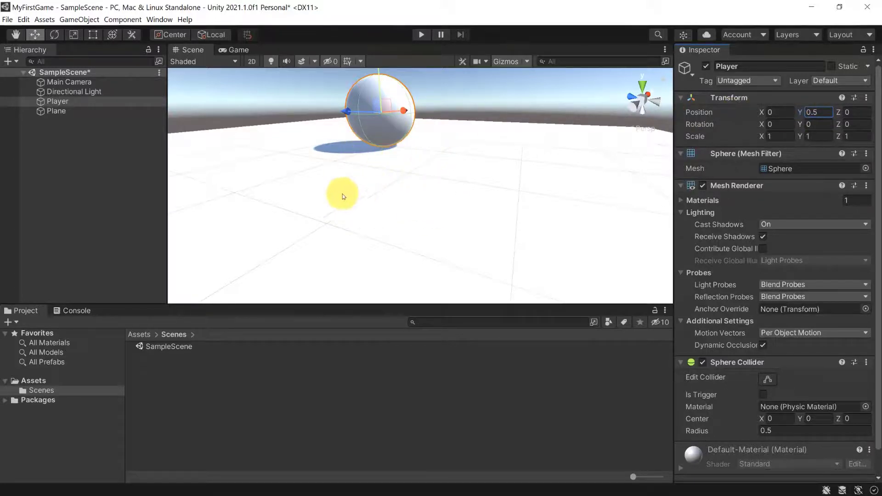
Rename the plane object as Ground.
{"action": "left_click", "coordinate": [345, 209]}
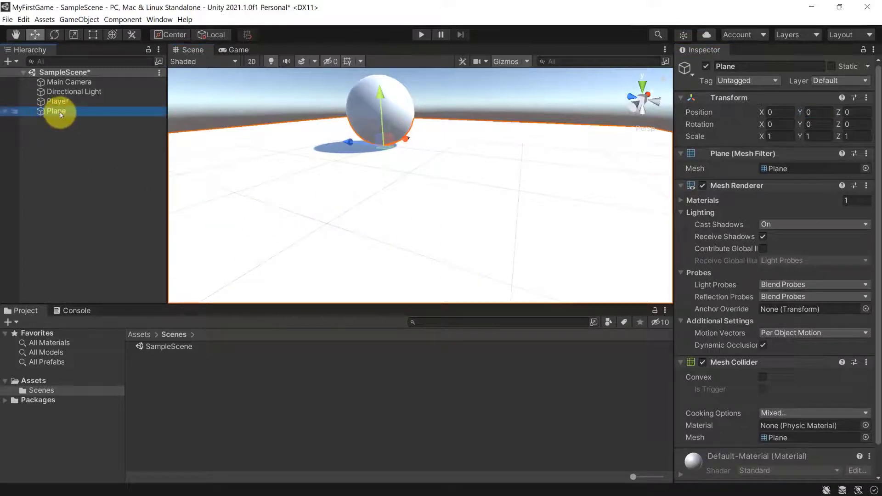
{"action": "type", "text": "und"}
{"action": "key", "text": "Return"}
Move the Main Camera along Z to about -6.33, closer to the Player, previewing the framing in the Game view at 1x scale before and after.
{"action": "left_click", "coordinate": [236, 49]}
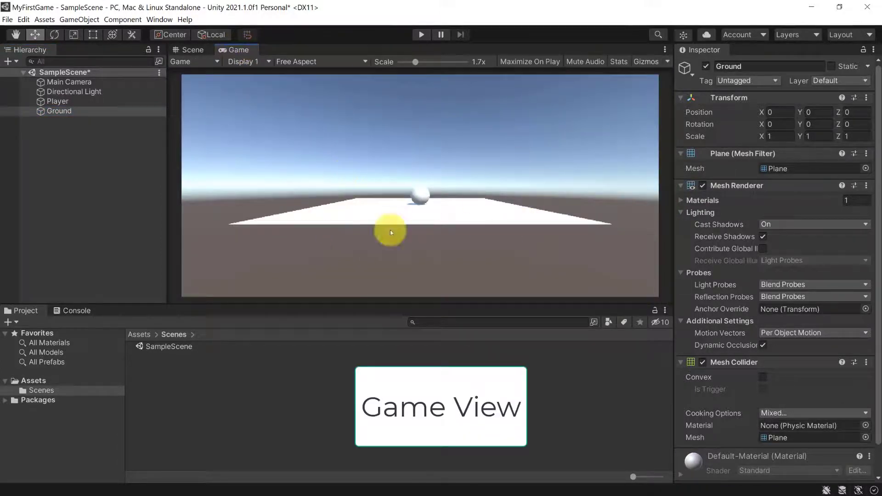
{"action": "scroll", "coordinate": [417, 163], "scroll_direction": "down", "scroll_amount": 3}
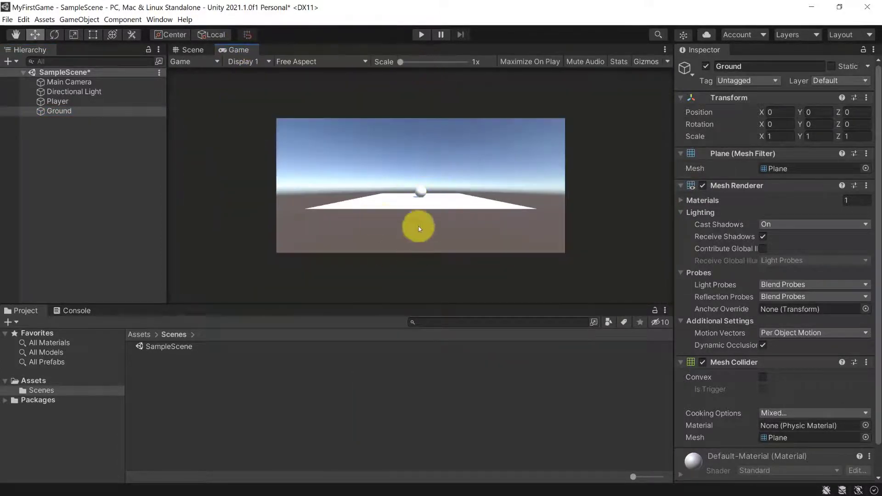
{"action": "left_click", "coordinate": [88, 83]}
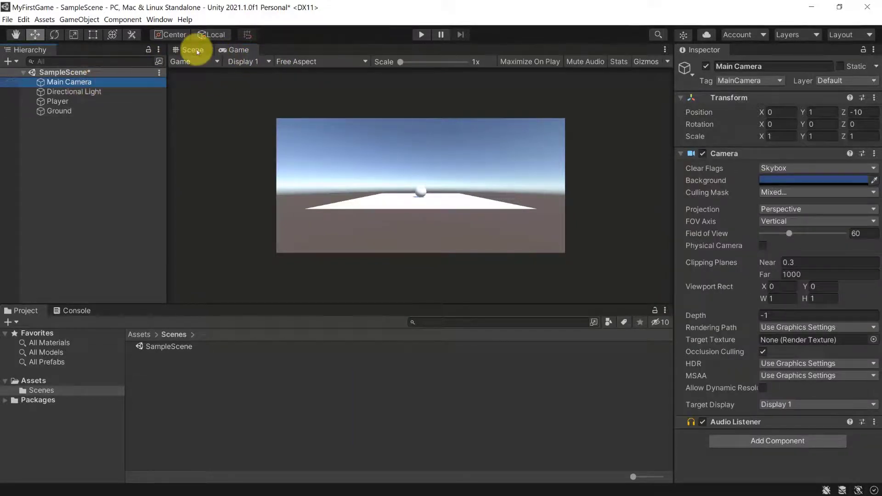
{"action": "left_click", "coordinate": [197, 52]}
{"action": "double_click", "coordinate": [82, 82]}
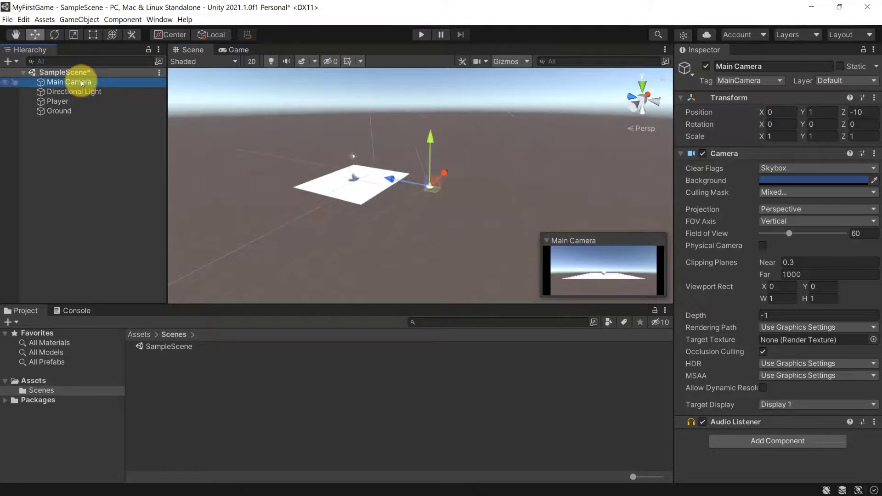
{"action": "right_click_drag", "start_coordinate": [486, 153], "coordinate": [447, 230]}
{"action": "right_click_drag", "start_coordinate": [386, 224], "coordinate": [273, 190]}
{"action": "right_click_drag", "start_coordinate": [439, 191], "coordinate": [275, 145]}
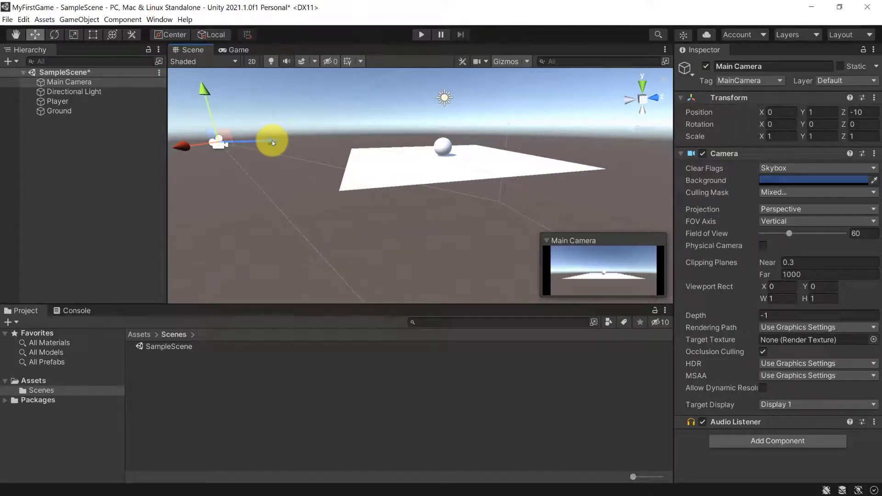
{"action": "left_click_drag", "start_coordinate": [274, 141], "coordinate": [364, 143]}
{"action": "left_click", "coordinate": [245, 49]}
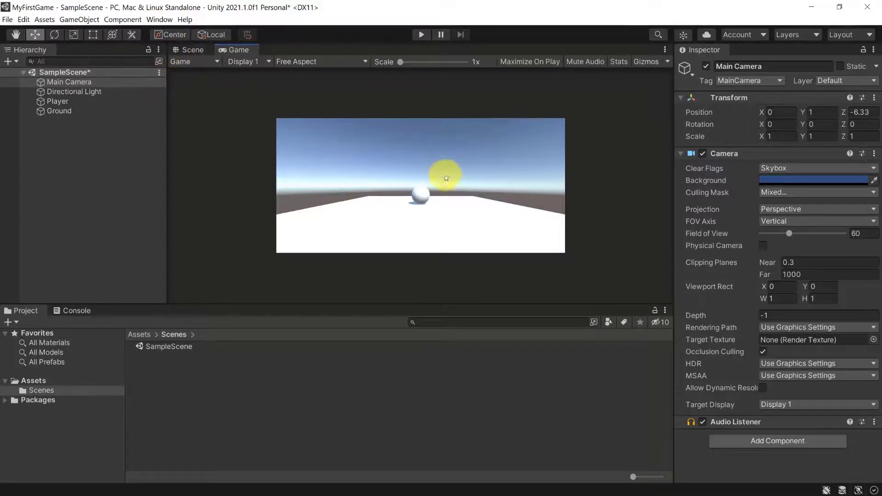
Compare the Scene view with the Game view to check what the Main Camera captures of the Player and Ground.
{"action": "left_click", "coordinate": [193, 50]}
{"action": "left_click", "coordinate": [234, 50]}
{"action": "left_click", "coordinate": [200, 50]}
{"action": "left_click", "coordinate": [248, 50]}
{"action": "left_click", "coordinate": [204, 50]}
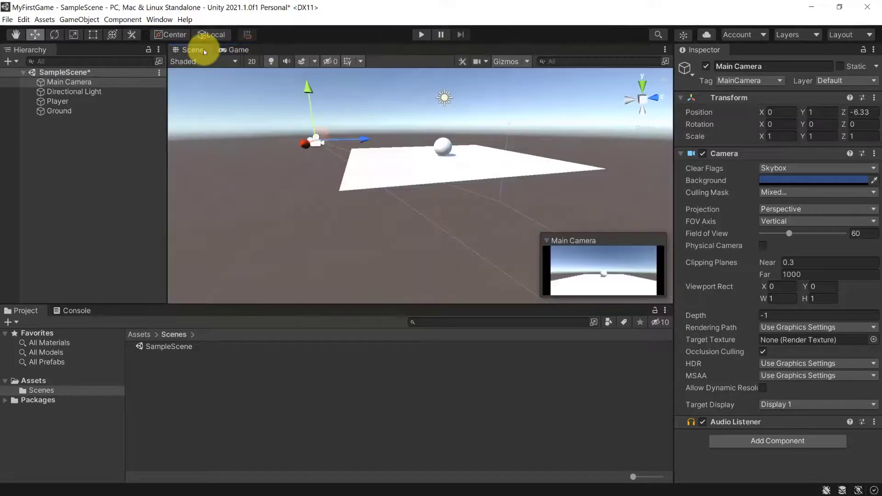
{"action": "left_click", "coordinate": [239, 51]}
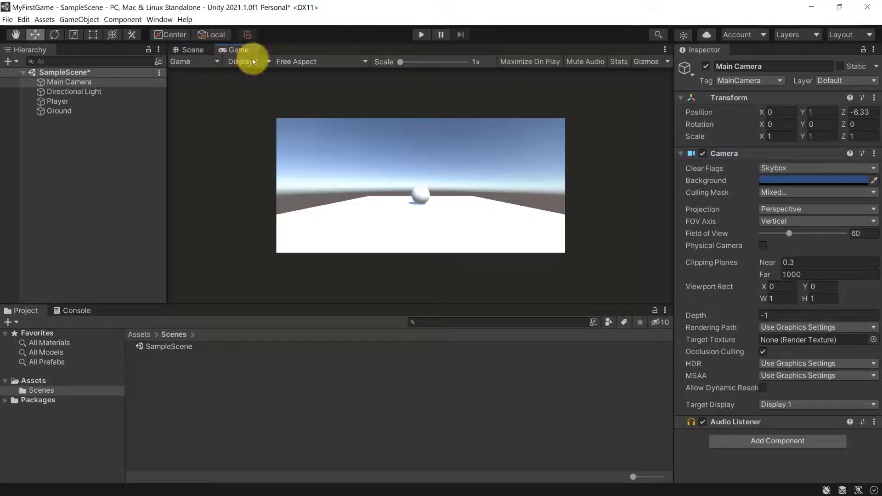
{"action": "left_click", "coordinate": [184, 48]}
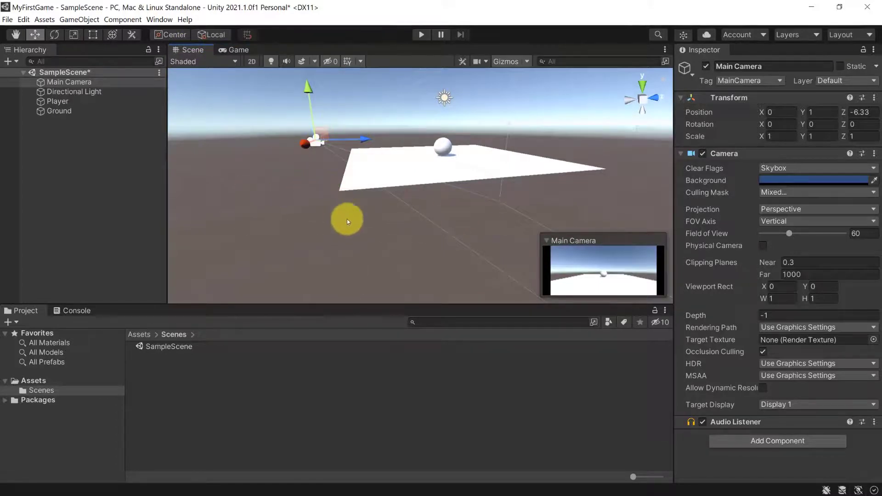
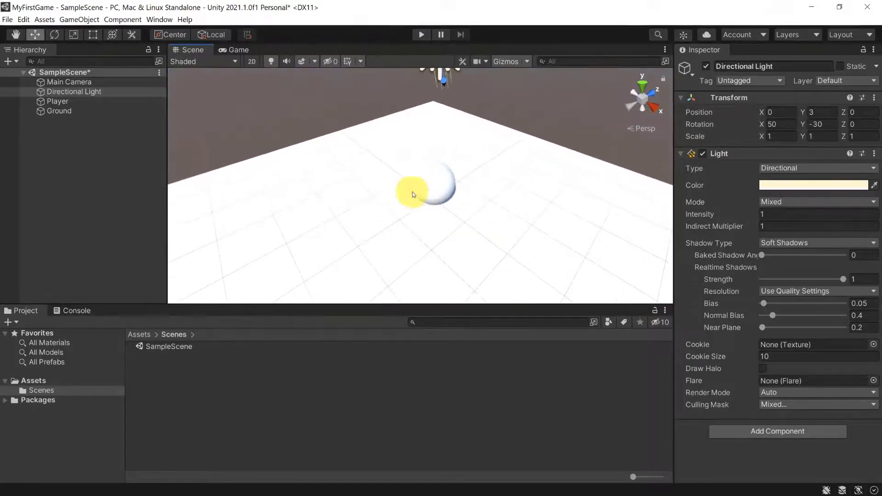
Rotate the Directional Light freely to about 33.8, 25.8, 39.3 to change how the Player is lit and casts its shadow.
{"action": "left_click_drag", "start_coordinate": [483, 208], "coordinate": [264, 130], "text": "alt"}
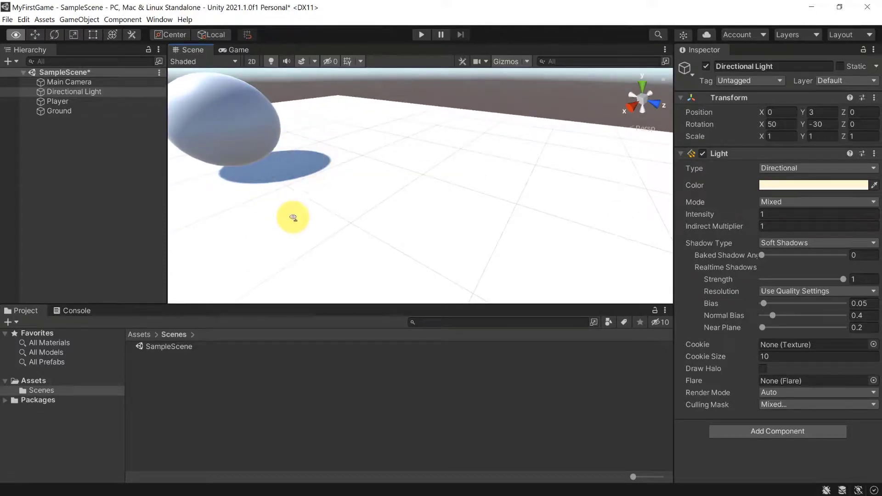
{"action": "left_click_drag", "start_coordinate": [293, 217], "coordinate": [401, 146], "text": "alt"}
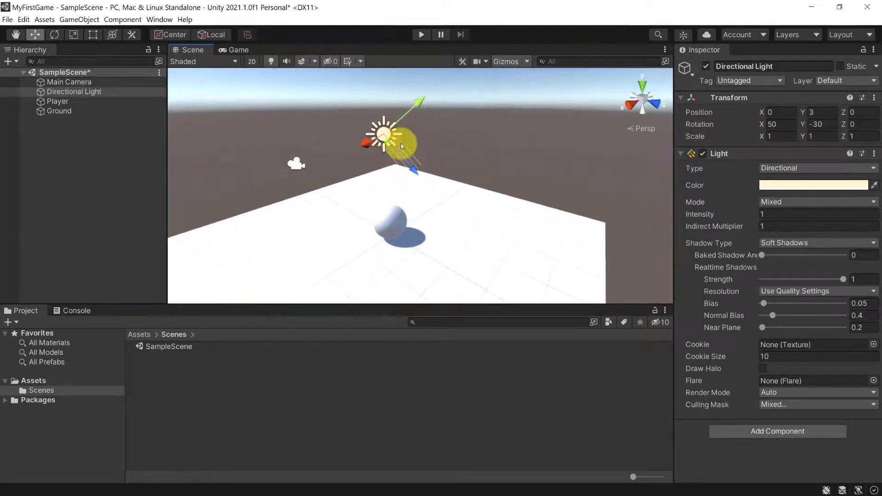
{"action": "left_click", "coordinate": [74, 93]}
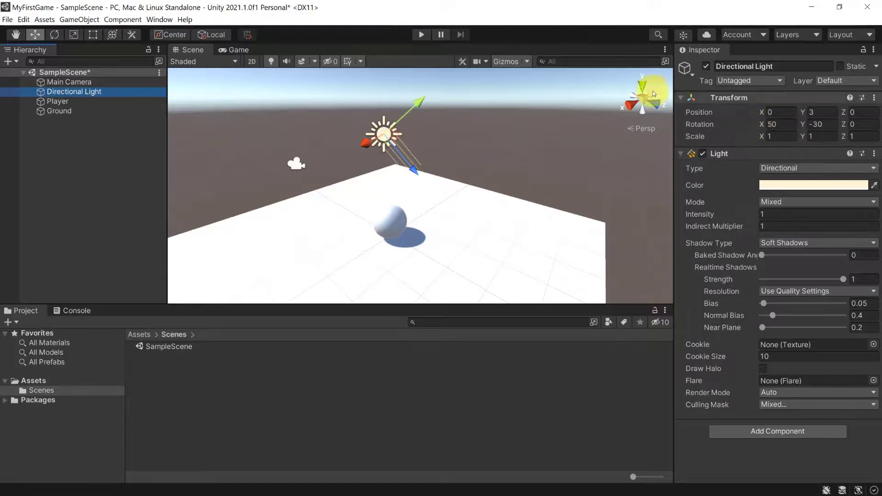
{"action": "left_click", "coordinate": [74, 92]}
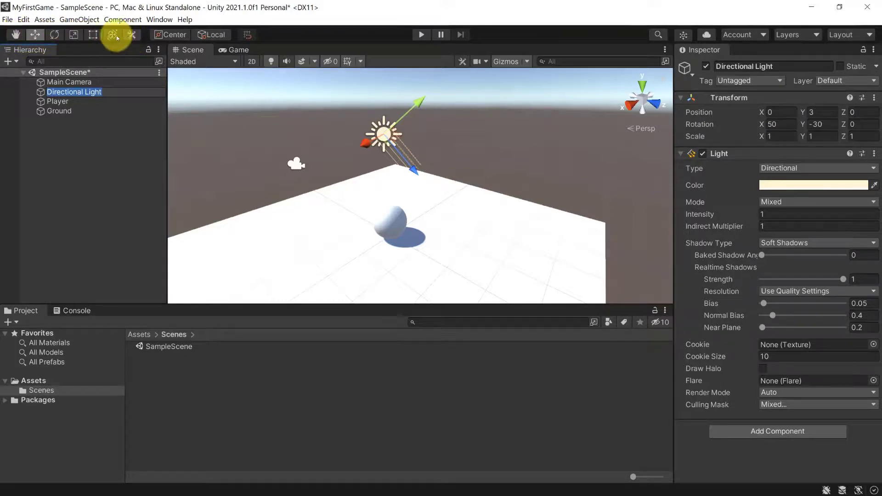
{"action": "left_click", "coordinate": [54, 35]}
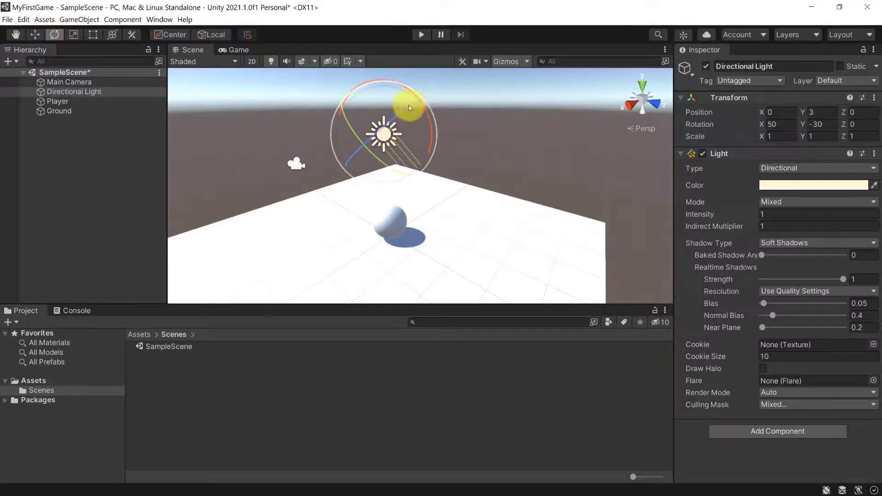
{"action": "left_click_drag", "start_coordinate": [342, 114], "coordinate": [308, 156]}
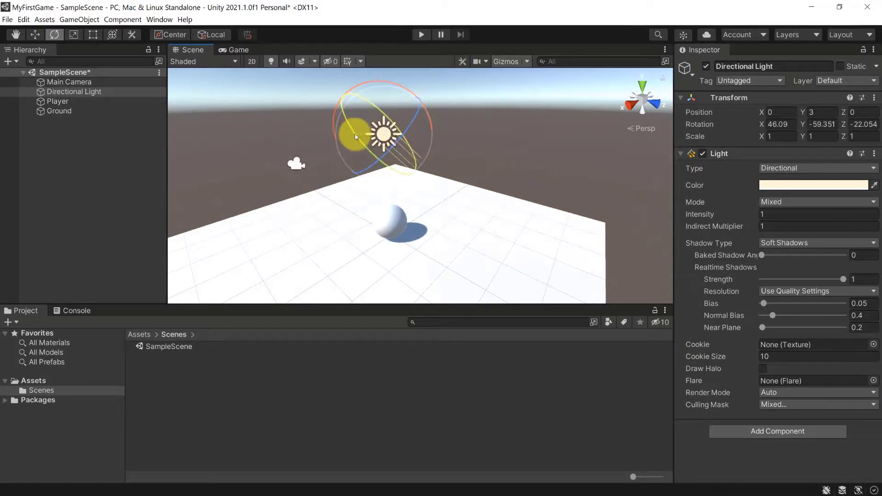
{"action": "left_click_drag", "start_coordinate": [346, 120], "coordinate": [417, 399]}
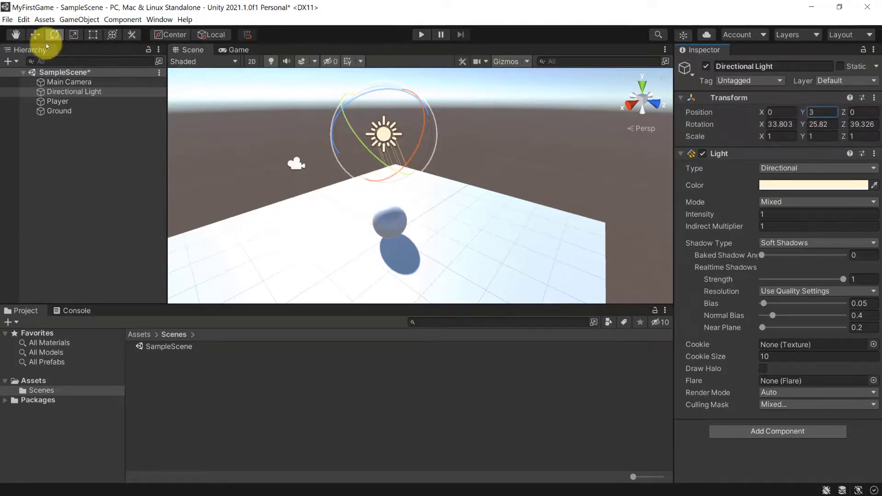
Try moving the Directional Light to about 1.585, 0.564, 3.275, inspect the lighting around the Player, and undo the move.
{"action": "left_click", "coordinate": [33, 36]}
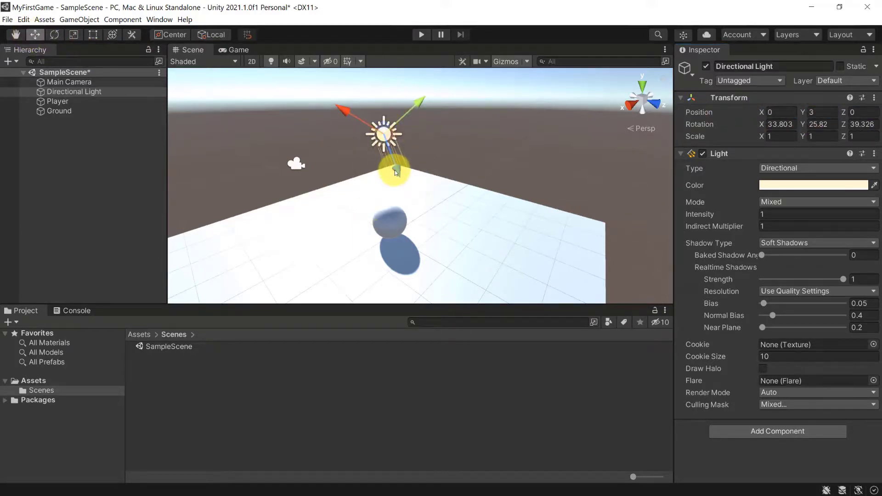
{"action": "left_click_drag", "start_coordinate": [395, 170], "coordinate": [461, 299]}
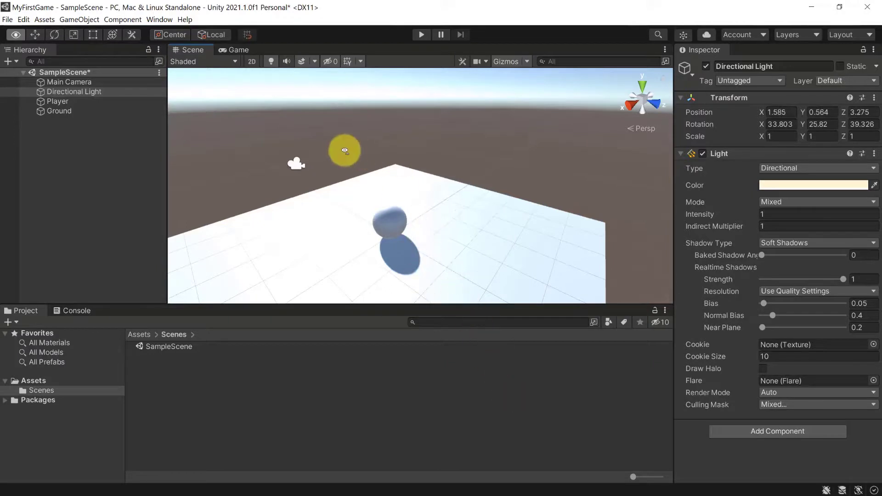
{"action": "left_click_drag", "start_coordinate": [344, 150], "coordinate": [370, 218], "text": "alt"}
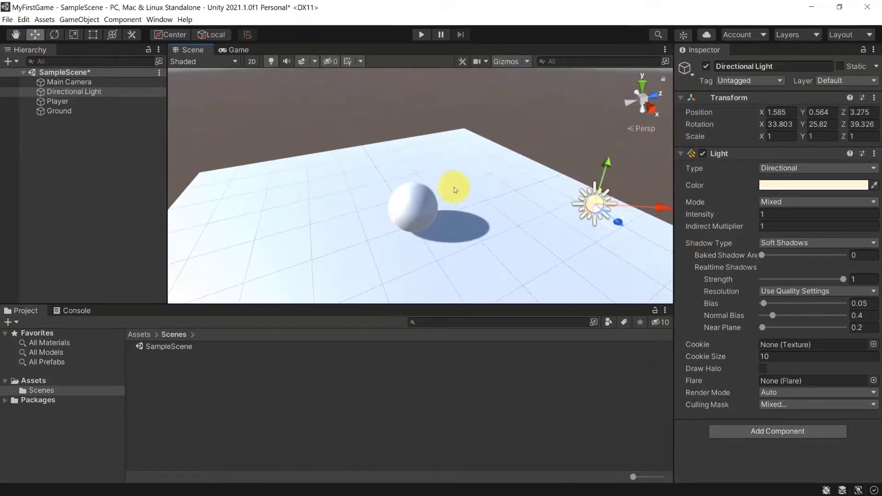
{"action": "left_click_drag", "start_coordinate": [454, 187], "coordinate": [411, 187], "text": "alt"}
{"action": "key", "text": "ctrl+z"}
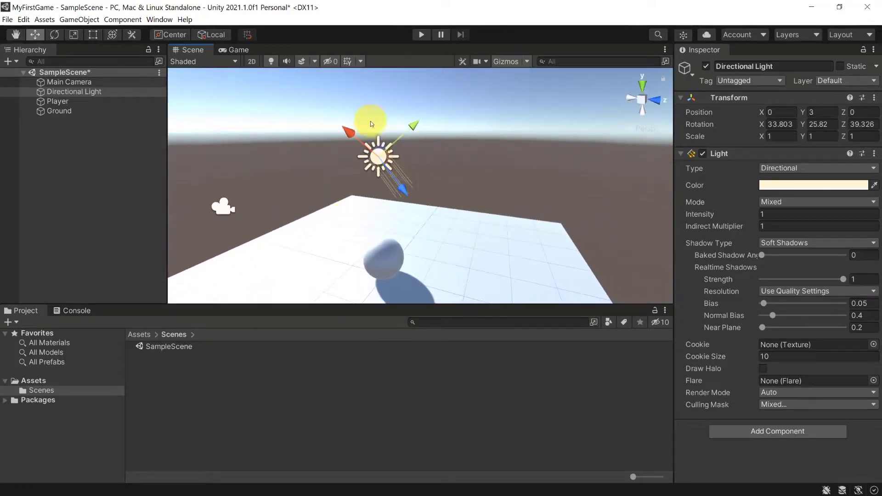
Rotate the Directional Light further around two of its axes to alter the light direction on the Player and Ground.
{"action": "left_click_drag", "start_coordinate": [489, 204], "coordinate": [413, 182], "text": "alt"}
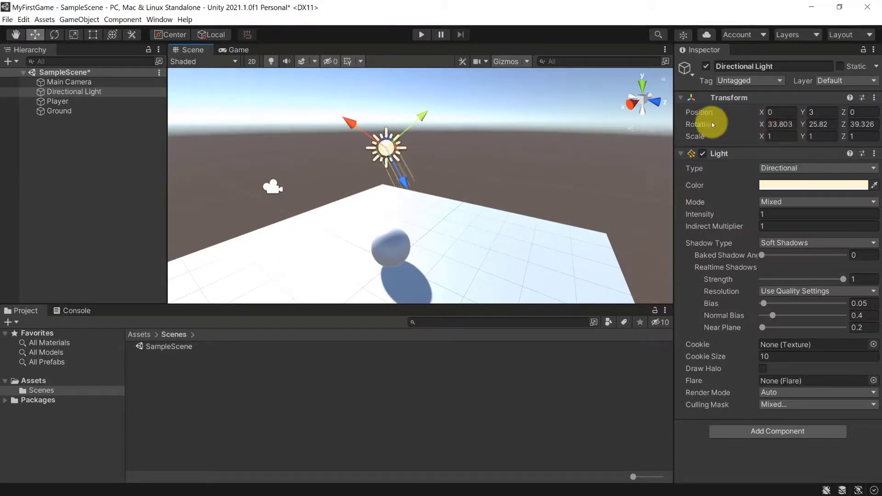
{"action": "left_click", "coordinate": [55, 35]}
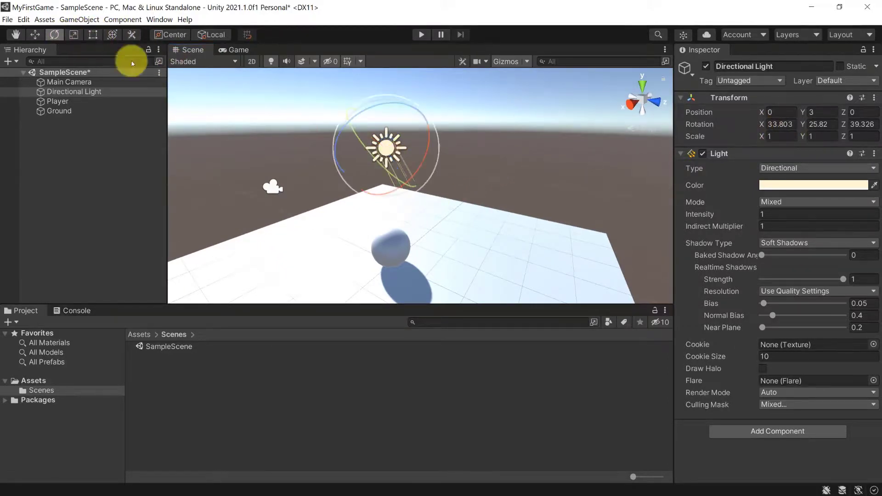
{"action": "mouse_move", "coordinate": [359, 140]}
{"action": "left_mouse_down"}
{"action": "mouse_move", "coordinate": [502, 216]}
{"action": "mouse_move", "coordinate": [525, 194]}
{"action": "mouse_move", "coordinate": [311, 147]}
{"action": "mouse_move", "coordinate": [276, 87]}
{"action": "mouse_move", "coordinate": [329, 148]}
{"action": "mouse_move", "coordinate": [289, 81]}
{"action": "mouse_move", "coordinate": [295, 98]}
{"action": "left_mouse_up"}
{"action": "left_click_drag", "start_coordinate": [423, 107], "coordinate": [520, 151]}
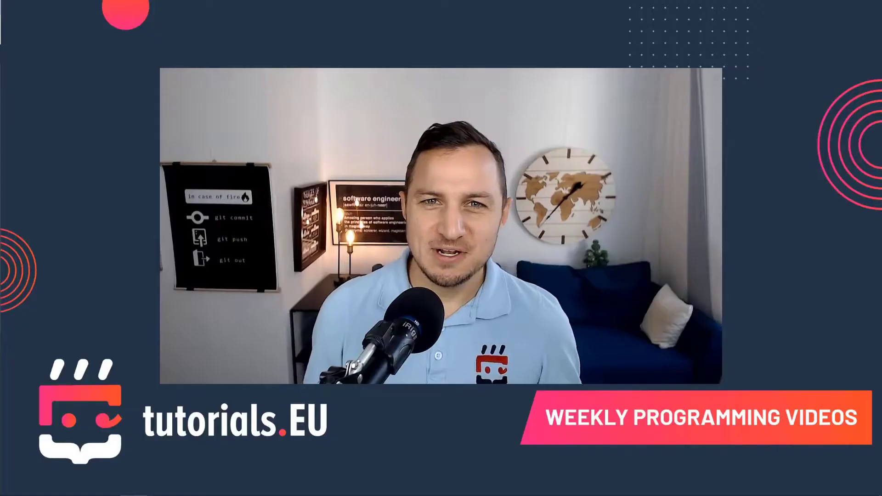